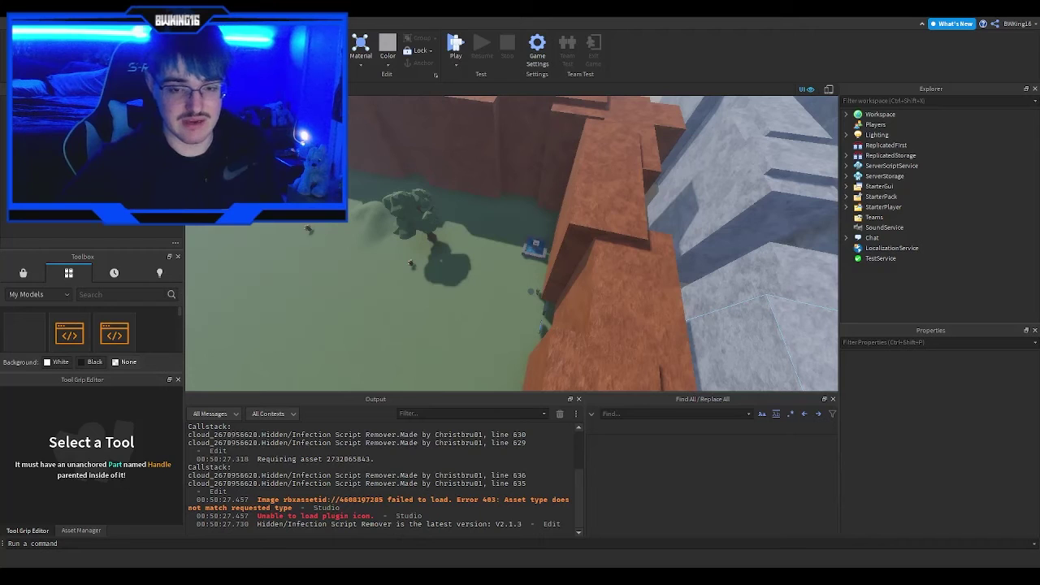
Examine the snow area around the Ice Mage and the walls enclosing it
{"action": "right_click_drag", "start_coordinate": [613, 242], "coordinate": [575, 221]}
{"action": "key", "text": "w"}
{"action": "key", "text": "w"}
{"action": "key", "text": "w"}
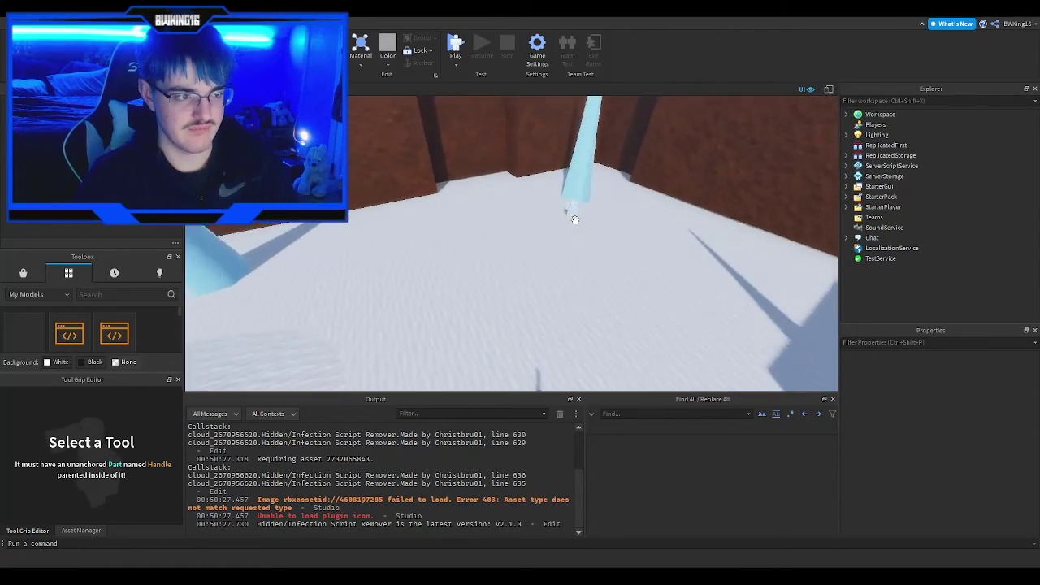
{"action": "key", "text": "w"}
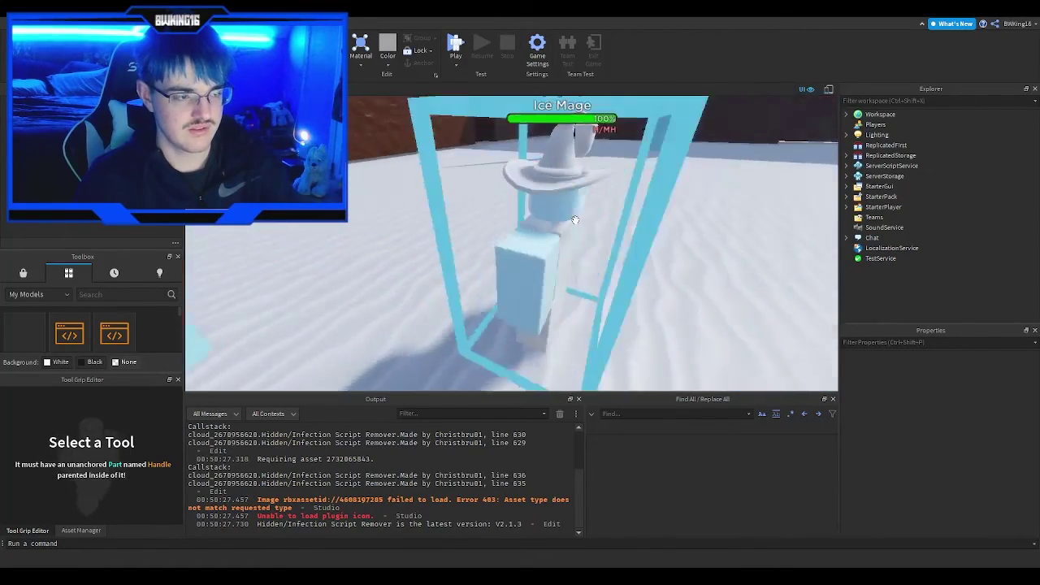
{"action": "key", "text": "d"}
{"action": "right_click_drag", "start_coordinate": [576, 221], "coordinate": [517, 209]}
{"action": "key", "text": "s"}
{"action": "key", "text": "w"}
{"action": "key", "text": "s"}
{"action": "key", "text": "w"}
{"action": "key", "text": "s"}
{"action": "scroll", "coordinate": [574, 220], "scroll_direction": "up", "scroll_amount": 8}
{"action": "scroll", "coordinate": [518, 208], "scroll_direction": "up", "scroll_amount": 8}
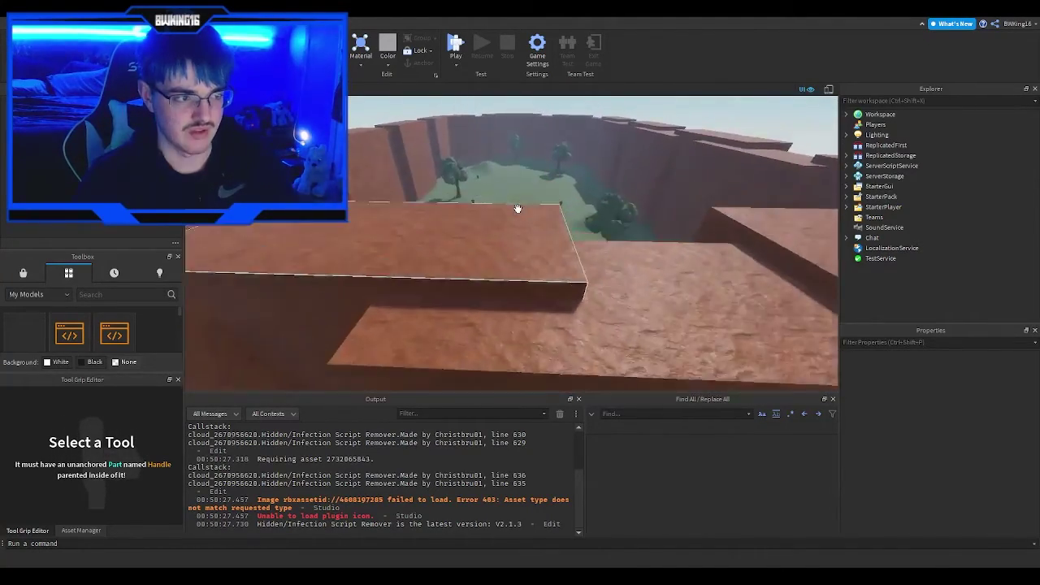
Examine the grass area, the neighbouring walled areas and the room holding the Cave and Desert portals
{"action": "key", "text": "w"}
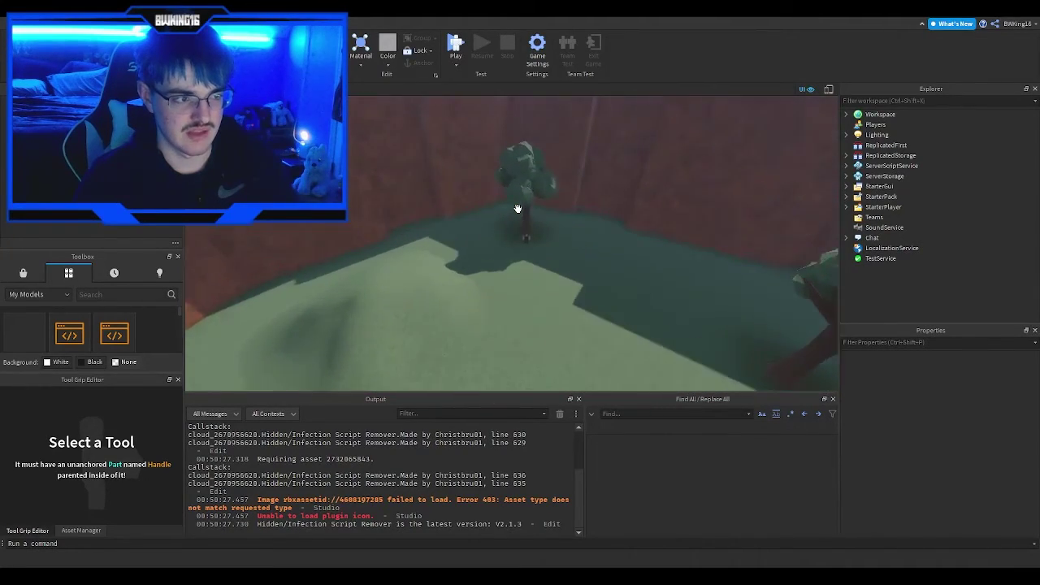
{"action": "key", "text": "w"}
{"action": "right_click_drag", "start_coordinate": [518, 209], "coordinate": [518, 209]}
{"action": "key", "text": "w"}
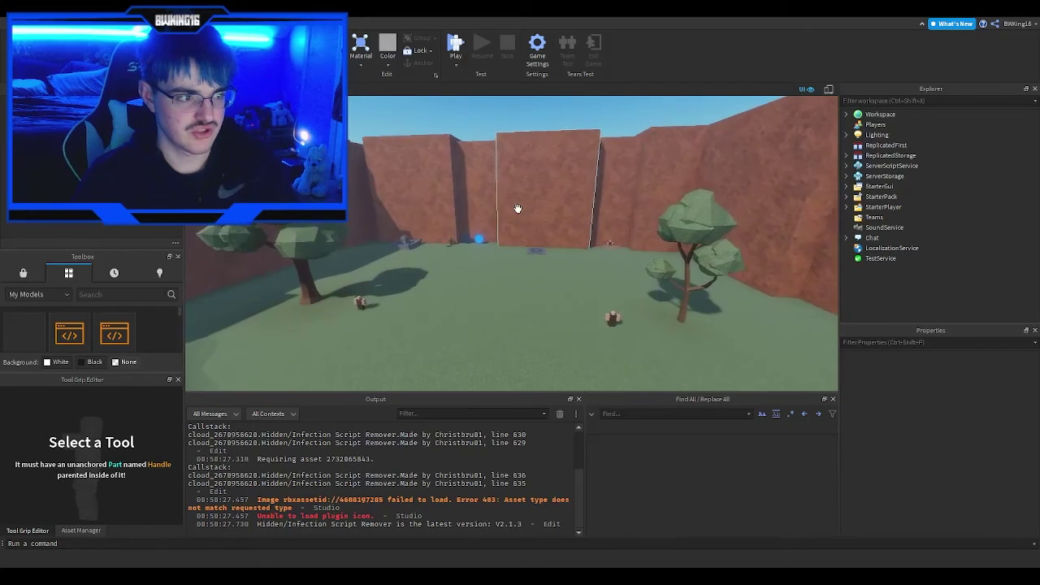
{"action": "key", "text": "e"}
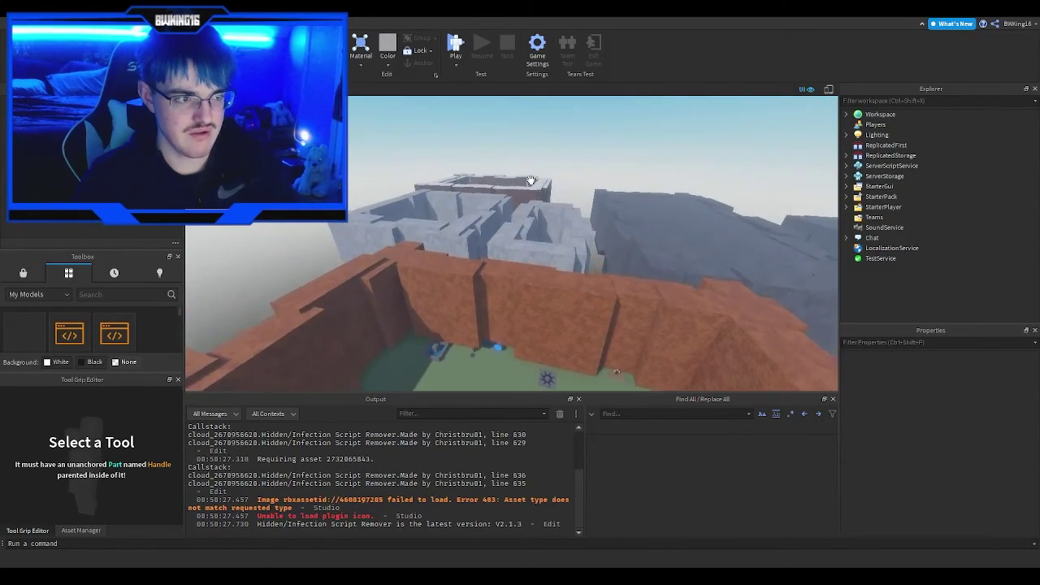
{"action": "right_click_drag", "start_coordinate": [570, 181], "coordinate": [568, 176]}
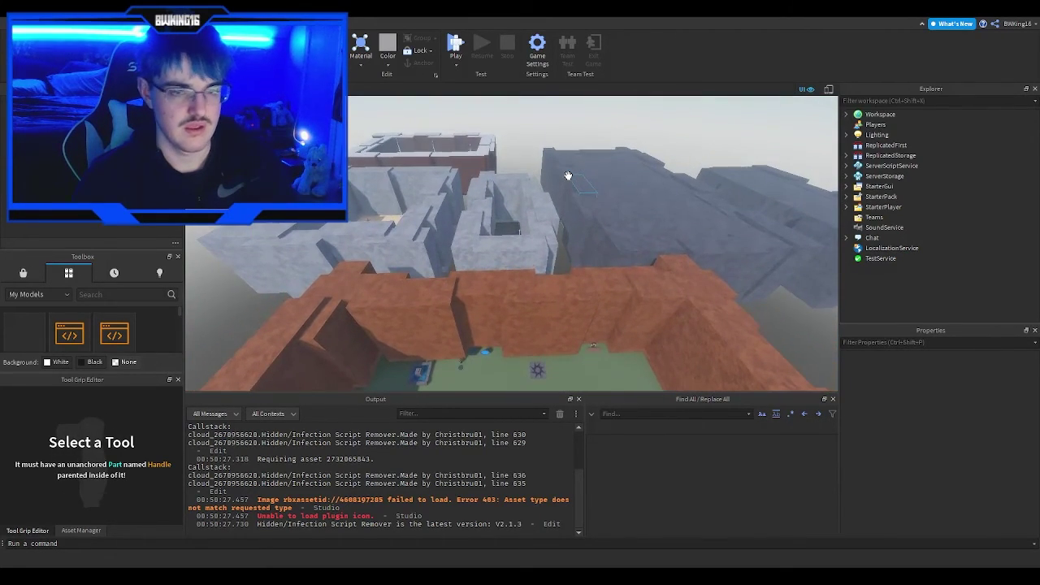
{"action": "key", "text": "w"}
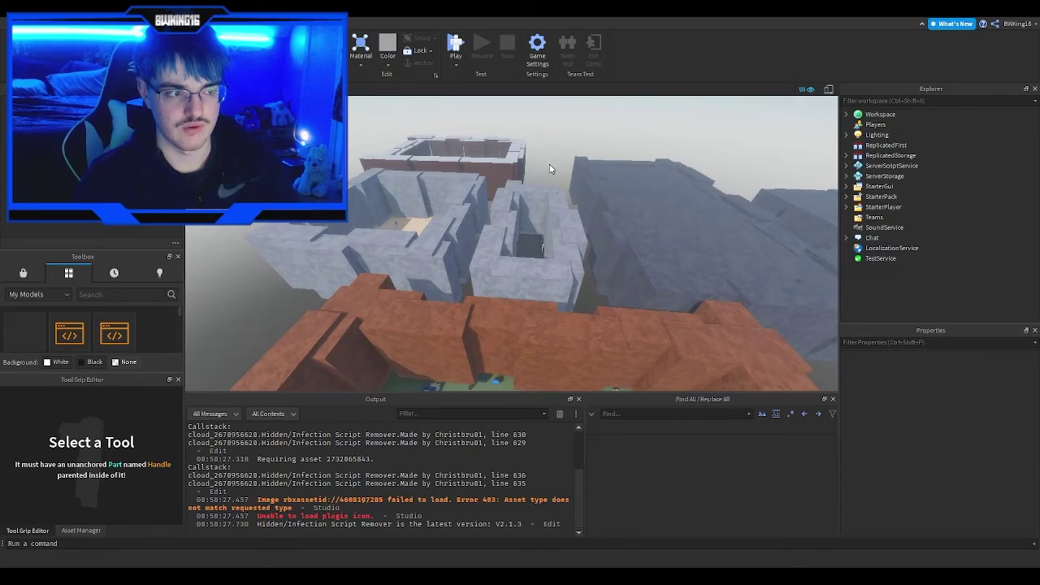
{"action": "key", "text": "w"}
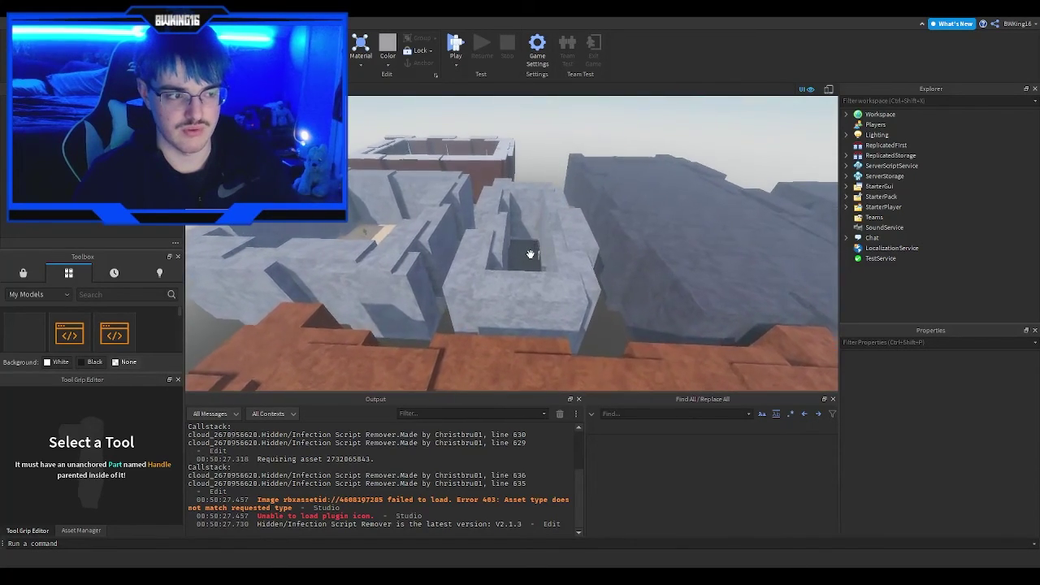
{"action": "key", "text": "w"}
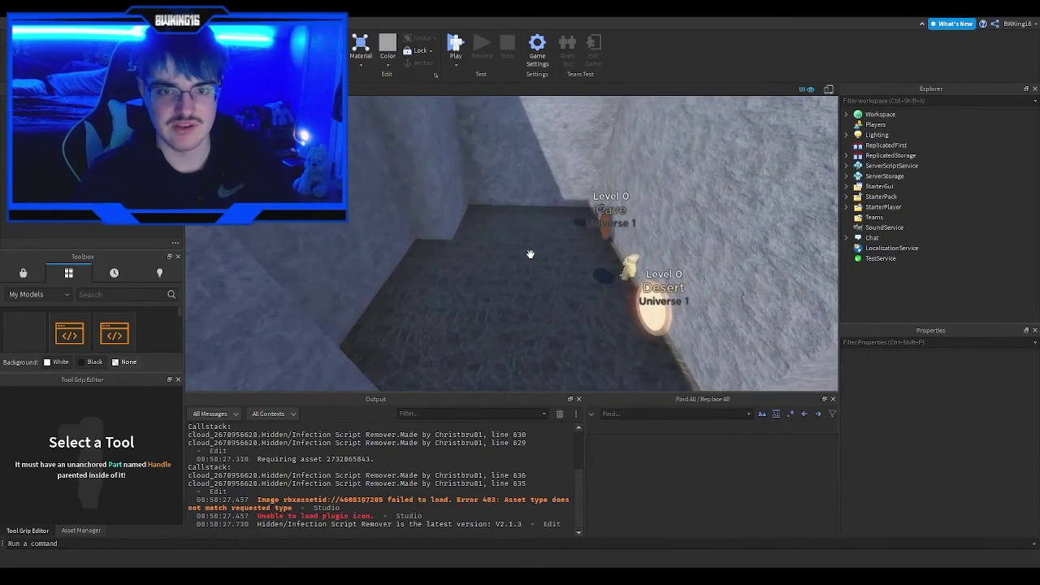
{"action": "key", "text": "w"}
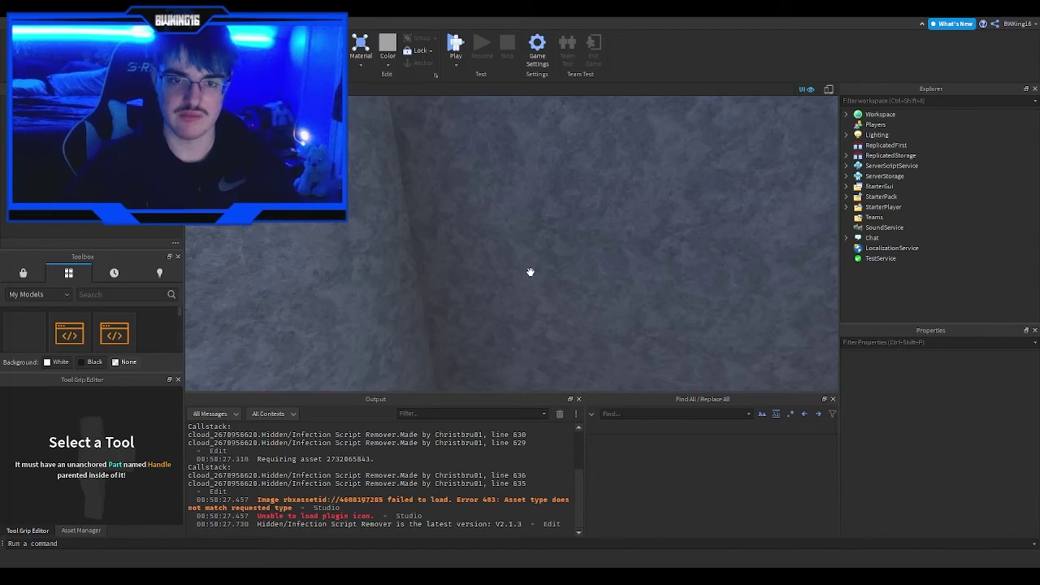
Examine the grass area's mobs and trees, and the corner with the Boss door and Portal Room portal
{"action": "key", "text": "w"}
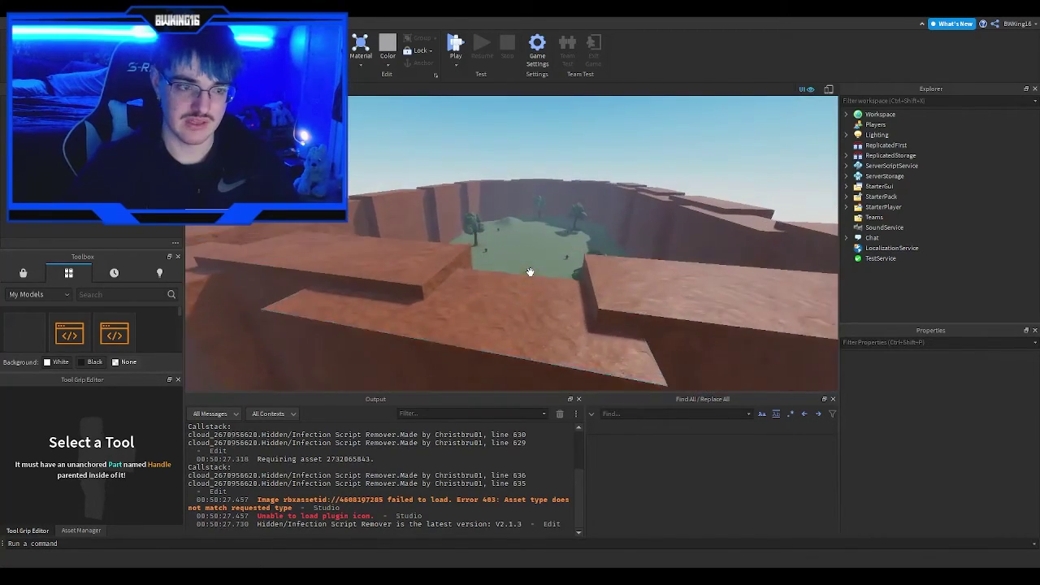
{"action": "key", "text": "w"}
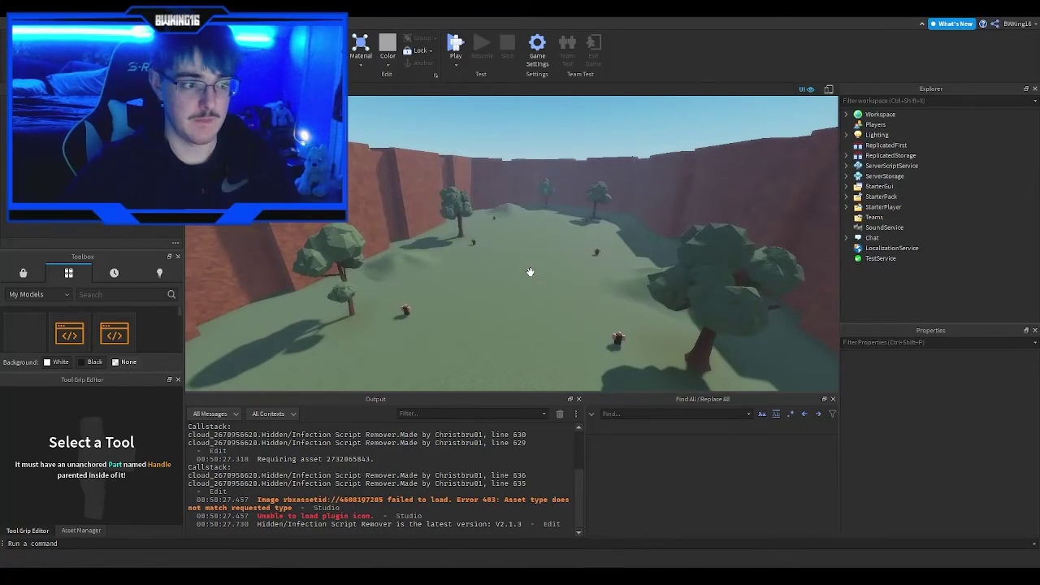
{"action": "key", "text": "w"}
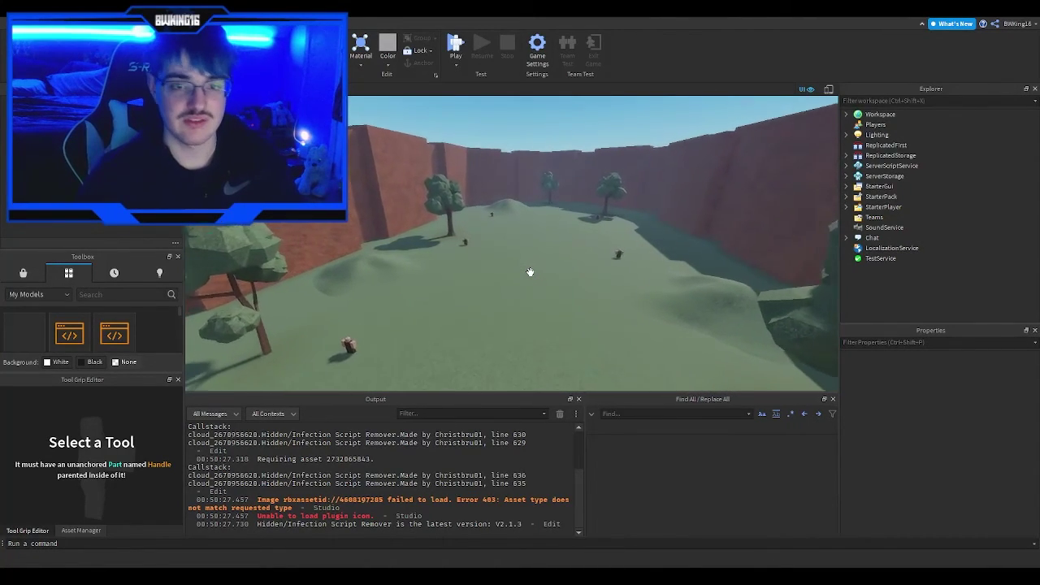
{"action": "key", "text": "w"}
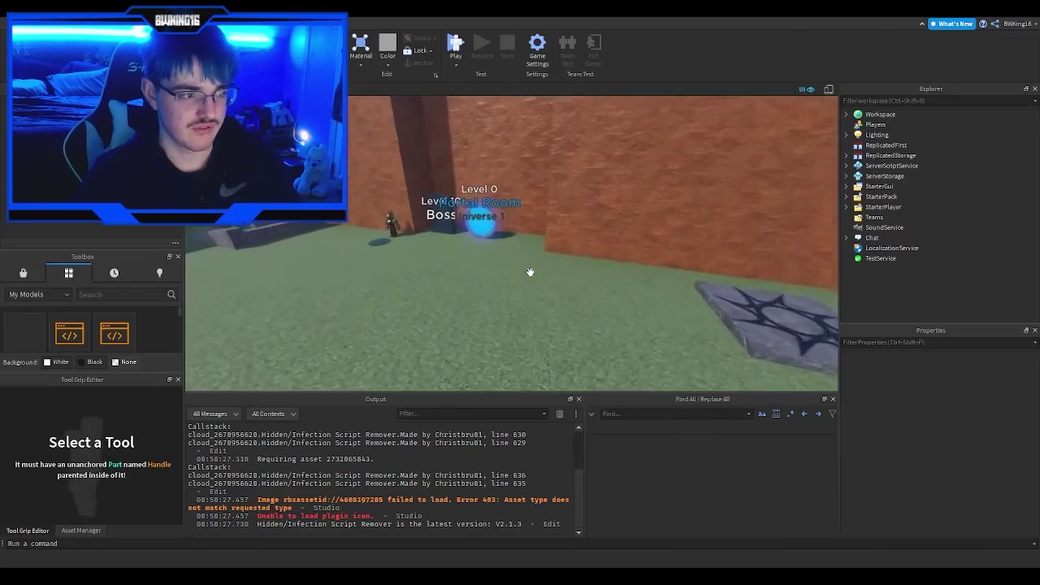
{"action": "key", "text": "w"}
{"action": "right_click_drag", "start_coordinate": [530, 273], "coordinate": [530, 273]}
{"action": "key", "text": "w"}
{"action": "key", "text": "w"}
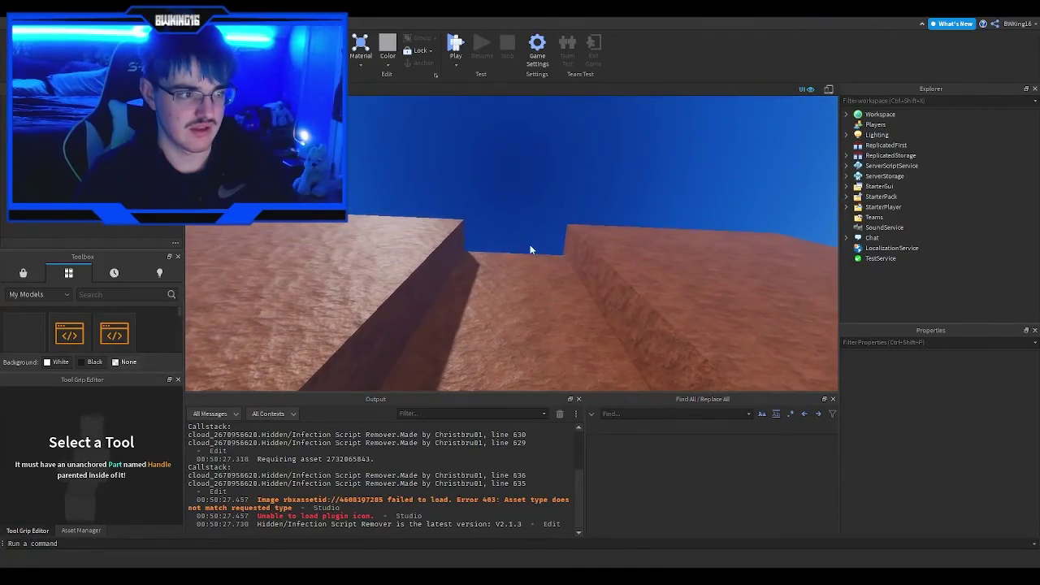
{"action": "right_click_drag", "start_coordinate": [529, 227], "coordinate": [530, 228]}
{"action": "key", "text": "w"}
{"action": "key", "text": "w"}
Try placing a rotated duplicate of the Portal Room portal on the grass near the spawn pad, and delete the copy
{"action": "left_click", "coordinate": [220, 23]}
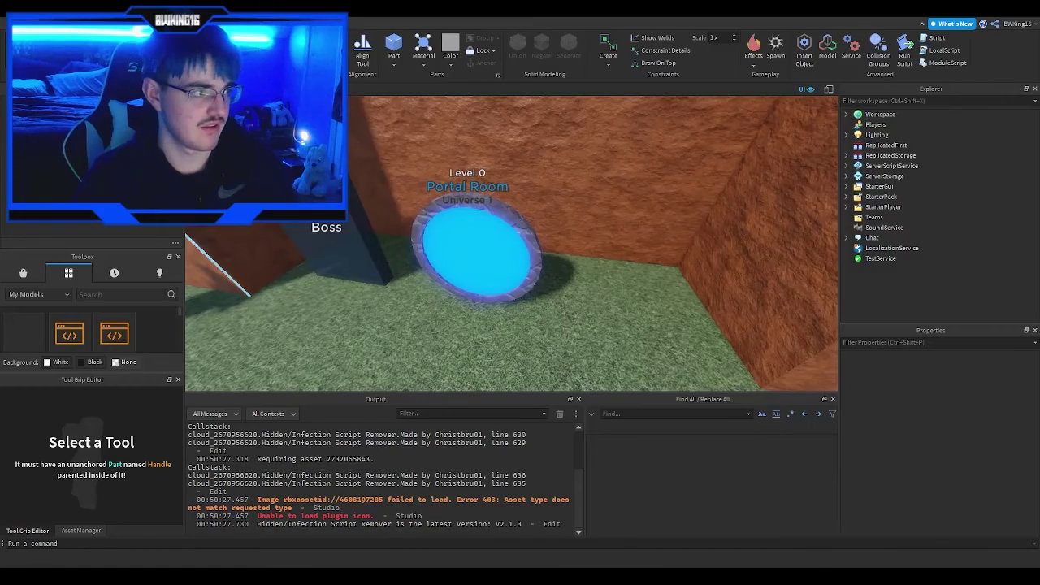
{"action": "left_click", "coordinate": [467, 208]}
{"action": "key", "text": "ctrl+d"}
{"action": "left_click_drag", "start_coordinate": [485, 251], "coordinate": [546, 336]}
{"action": "key", "text": "ctrl+r"}
{"action": "right_click_drag", "start_coordinate": [545, 336], "coordinate": [545, 336]}
{"action": "left_click_drag", "start_coordinate": [545, 337], "coordinate": [544, 336]}
{"action": "right_click_drag", "start_coordinate": [545, 337], "coordinate": [544, 337]}
{"action": "left_click_drag", "start_coordinate": [544, 336], "coordinate": [544, 337]}
{"action": "right_click_drag", "start_coordinate": [543, 337], "coordinate": [544, 337]}
{"action": "left_click_drag", "start_coordinate": [543, 336], "coordinate": [543, 337]}
{"action": "right_click_drag", "start_coordinate": [544, 336], "coordinate": [544, 336]}
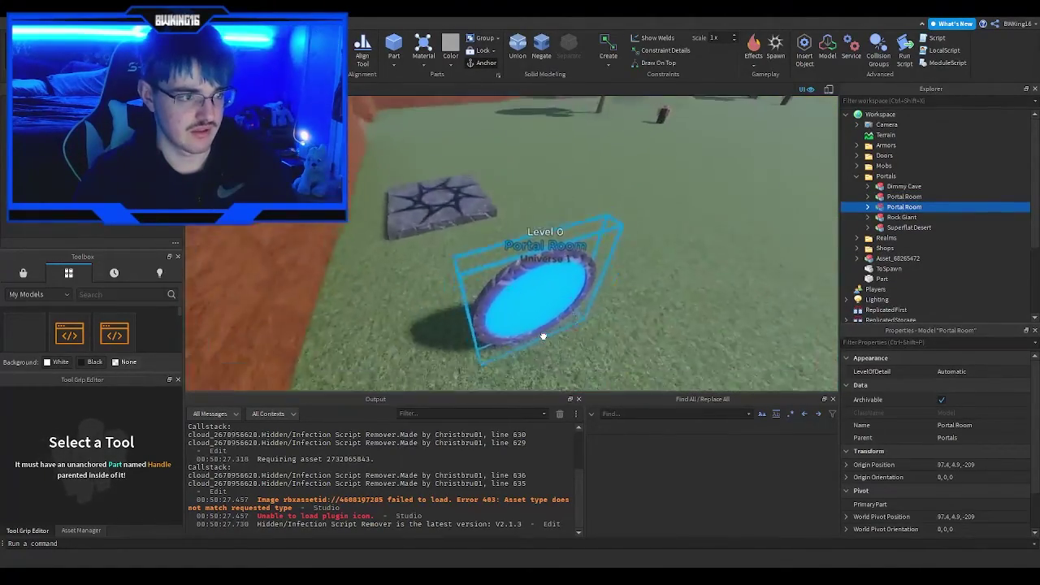
{"action": "left_click_drag", "start_coordinate": [544, 337], "coordinate": [544, 336]}
{"action": "right_click_drag", "start_coordinate": [544, 336], "coordinate": [544, 336]}
{"action": "left_click_drag", "start_coordinate": [543, 337], "coordinate": [544, 336]}
{"action": "right_click_drag", "start_coordinate": [544, 336], "coordinate": [544, 337]}
{"action": "left_click_drag", "start_coordinate": [544, 336], "coordinate": [543, 336]}
{"action": "key", "text": "ctrl+r"}
{"action": "right_click_drag", "start_coordinate": [544, 337], "coordinate": [544, 337]}
{"action": "left_click_drag", "start_coordinate": [544, 337], "coordinate": [544, 337]}
{"action": "right_click_drag", "start_coordinate": [544, 336], "coordinate": [544, 337]}
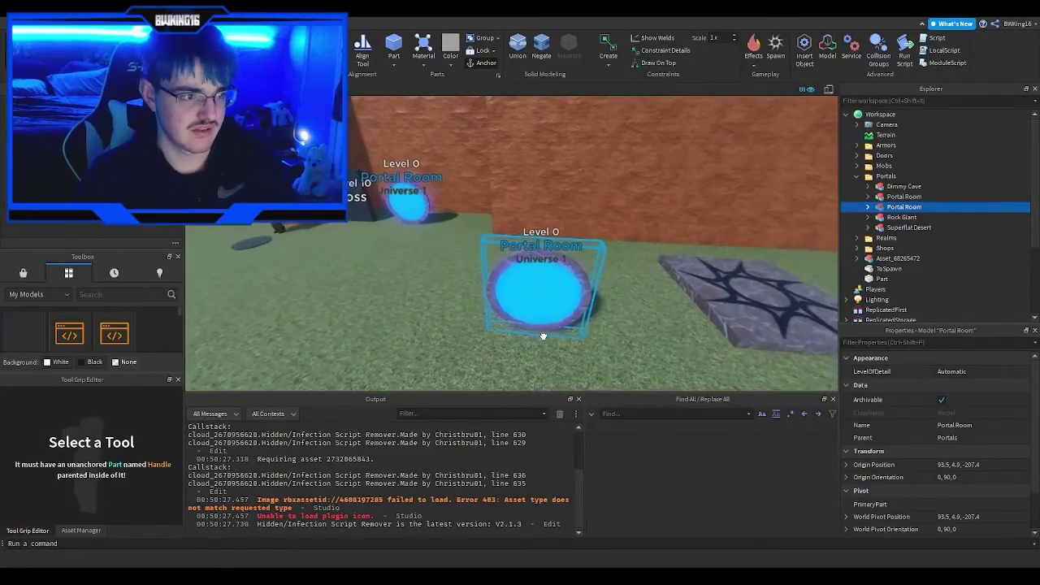
{"action": "left_click_drag", "start_coordinate": [544, 336], "coordinate": [544, 337]}
{"action": "right_click_drag", "start_coordinate": [543, 336], "coordinate": [544, 337]}
{"action": "left_click_drag", "start_coordinate": [544, 337], "coordinate": [561, 263]}
{"action": "key", "text": "Delete"}
Show the Asset Manager for the Urban RPG game
{"action": "right_click_drag", "start_coordinate": [562, 263], "coordinate": [562, 263]}
{"action": "key", "text": "w"}
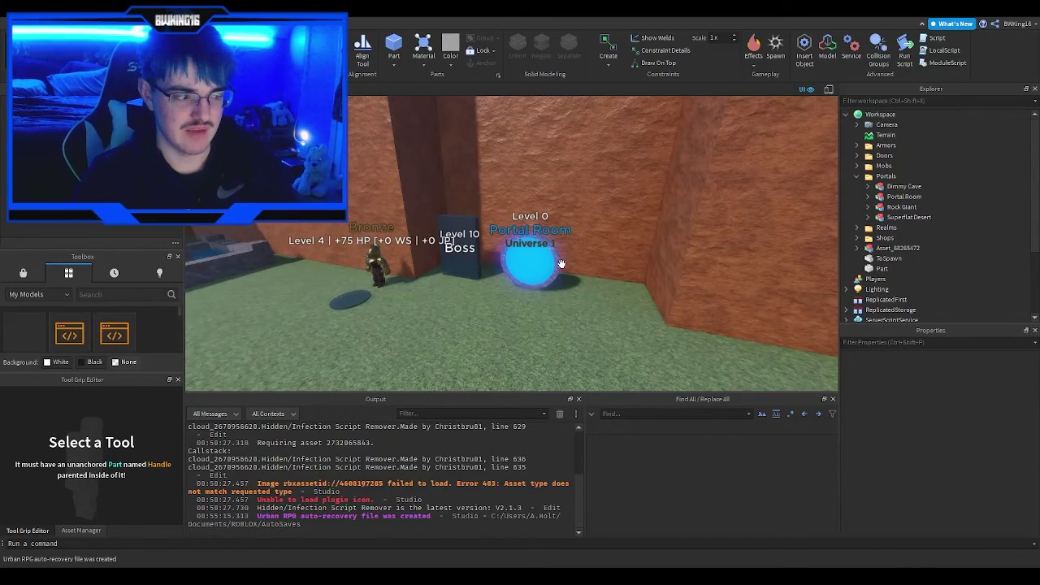
{"action": "key", "text": "w"}
{"action": "right_click_drag", "start_coordinate": [530, 240], "coordinate": [601, 240]}
{"action": "key", "text": "w"}
{"action": "key", "text": "a"}
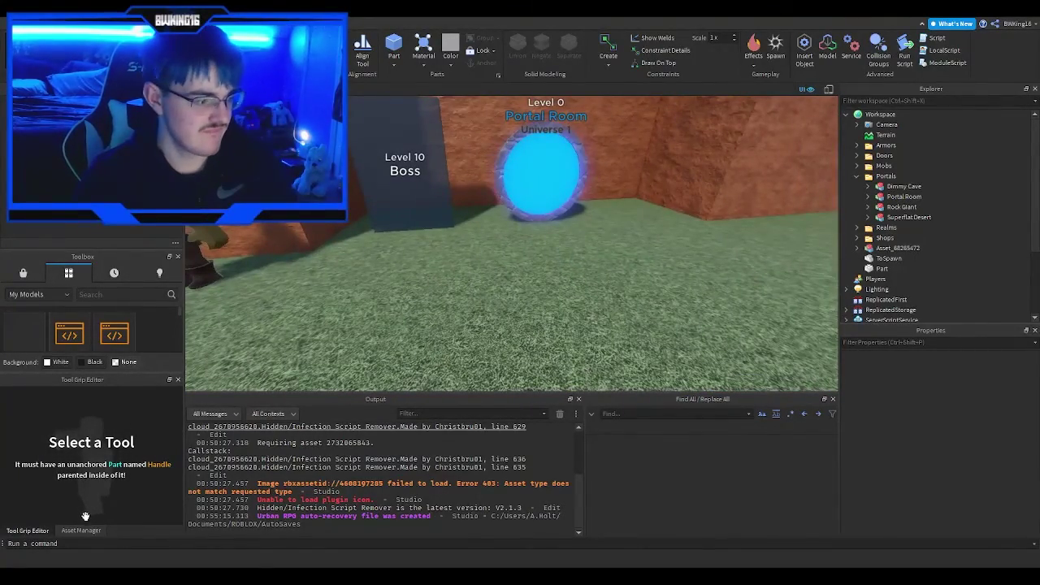
{"action": "left_click", "coordinate": [81, 531]}
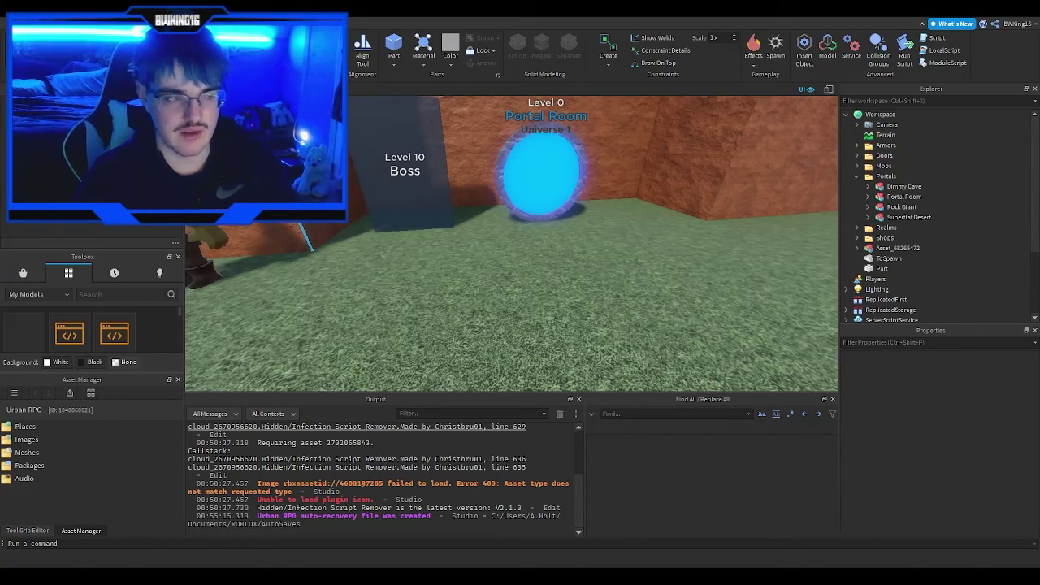
{"action": "left_click", "coordinate": [250, 23]}
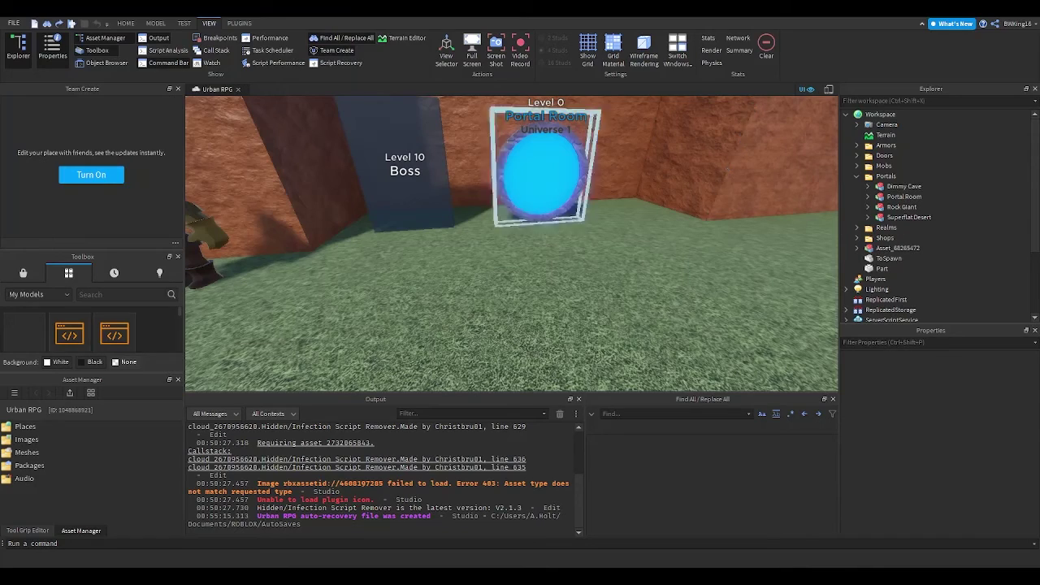
Create a new place from the Baseplate template
{"action": "left_click", "coordinate": [407, 254]}
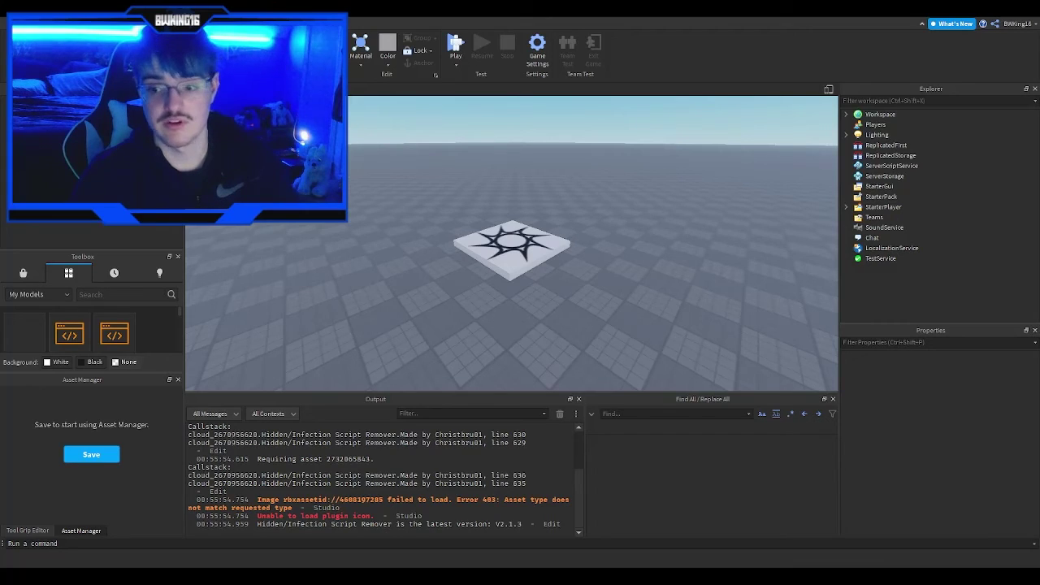
{"action": "right_click_drag", "start_coordinate": [592, 290], "coordinate": [594, 294]}
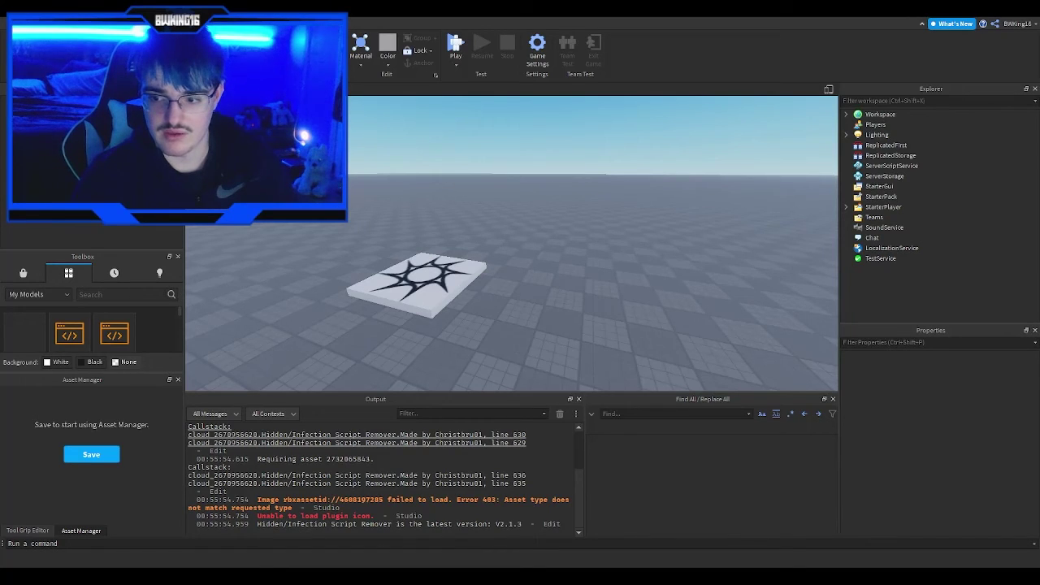
{"action": "right_click_drag", "start_coordinate": [748, 284], "coordinate": [705, 280]}
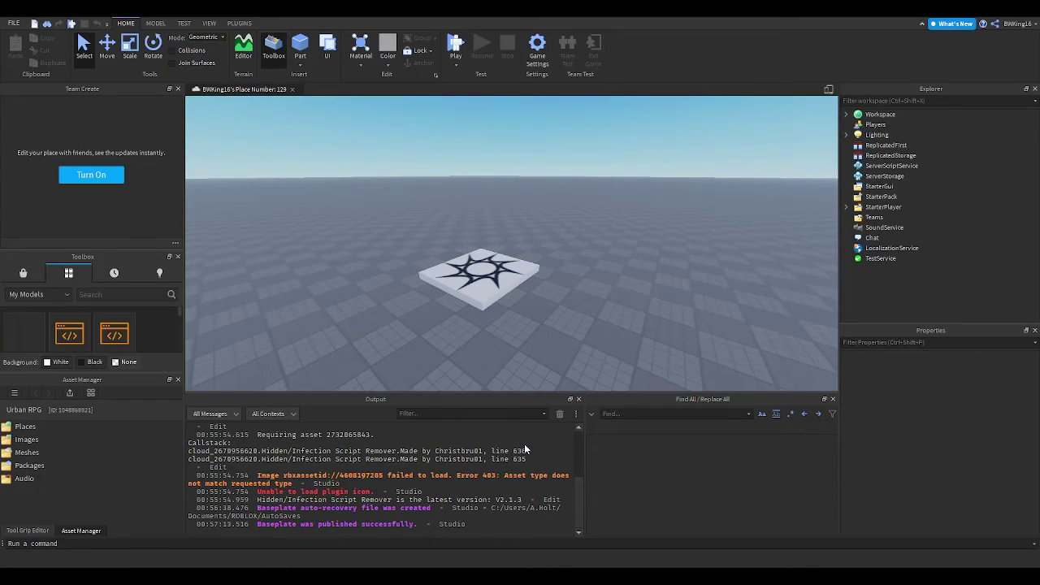
Open the Urban RPG game's Places folder and rename the newly published baseplate place to "Test Unicode"
{"action": "left_click", "coordinate": [44, 431]}
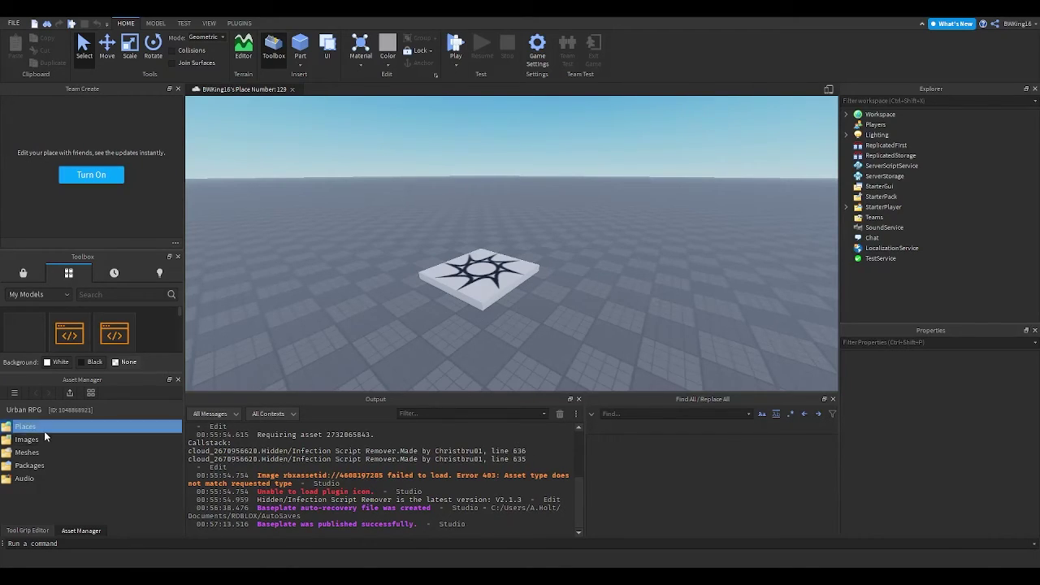
{"action": "double_click", "coordinate": [44, 431]}
{"action": "left_click", "coordinate": [67, 433]}
{"action": "left_click", "coordinate": [66, 433]}
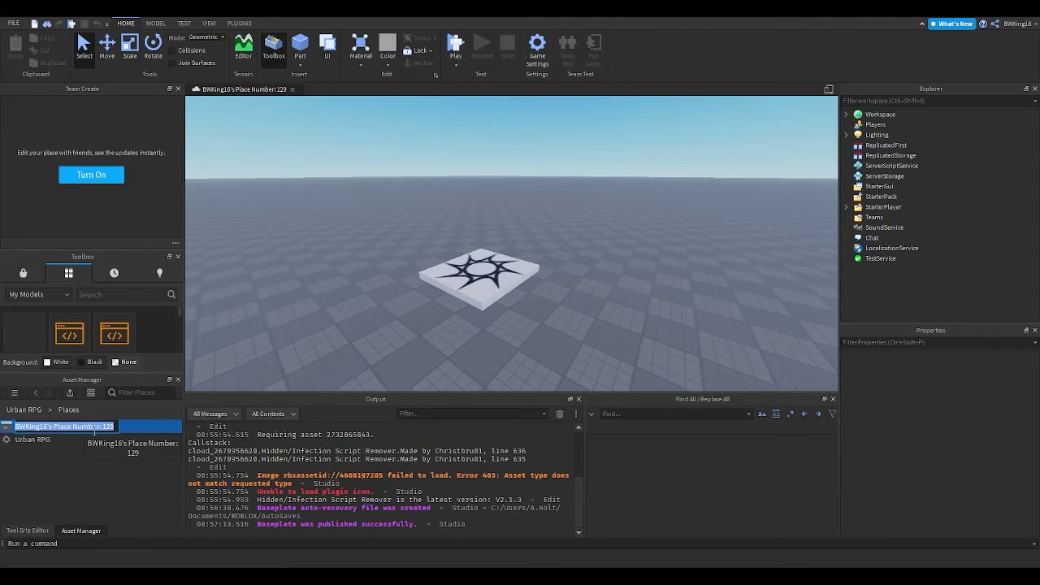
{"action": "type", "text": "Test Un"}
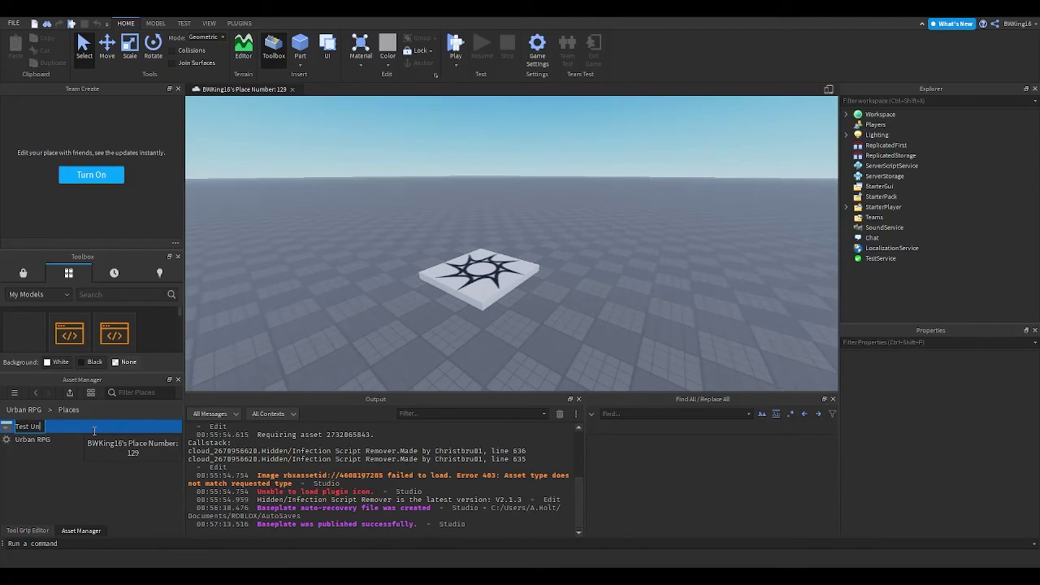
{"action": "type", "text": "icode"}
{"action": "key", "text": "Return"}
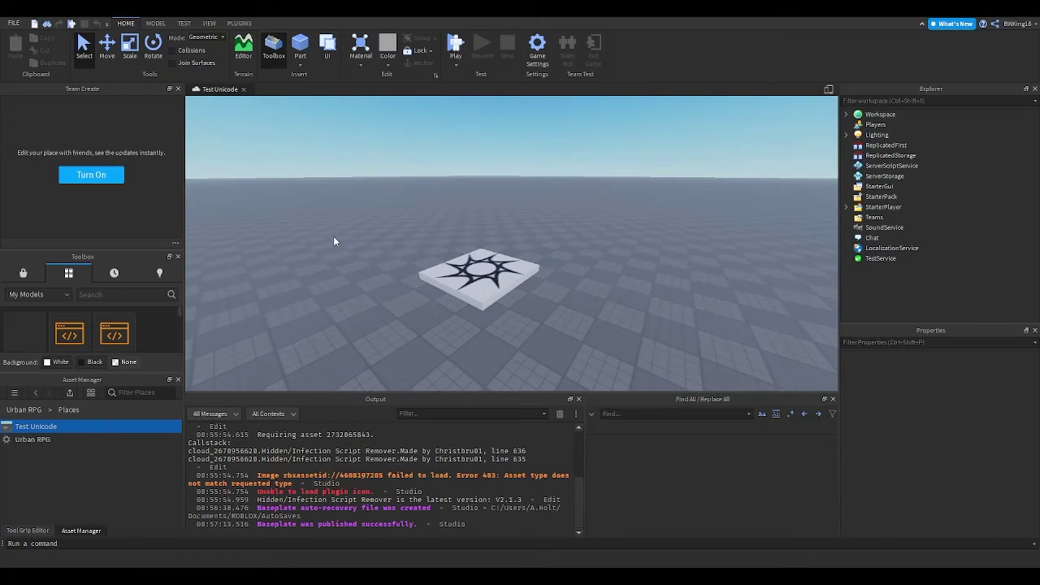
{"action": "scroll", "coordinate": [334, 241], "scroll_direction": "up", "scroll_amount": 3}
{"action": "scroll", "coordinate": [395, 290], "scroll_direction": "up", "scroll_amount": 2}
{"action": "scroll", "coordinate": [395, 290], "scroll_direction": "up", "scroll_amount": 2}
{"action": "scroll", "coordinate": [536, 265], "scroll_direction": "down", "scroll_amount": 3}
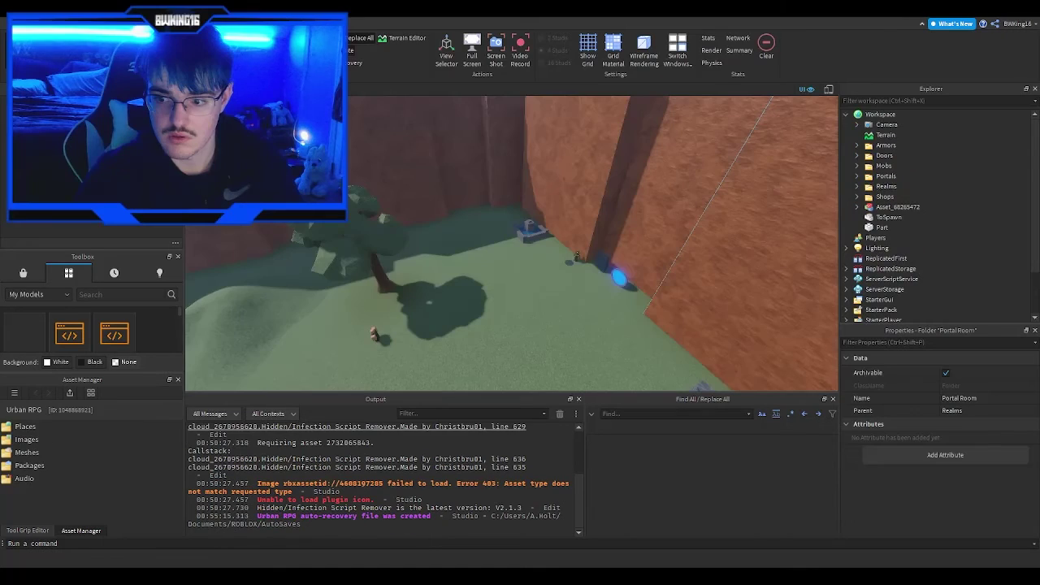
{"action": "right_click_drag", "start_coordinate": [499, 241], "coordinate": [499, 241]}
{"action": "key", "text": "w"}
{"action": "key", "text": "w"}
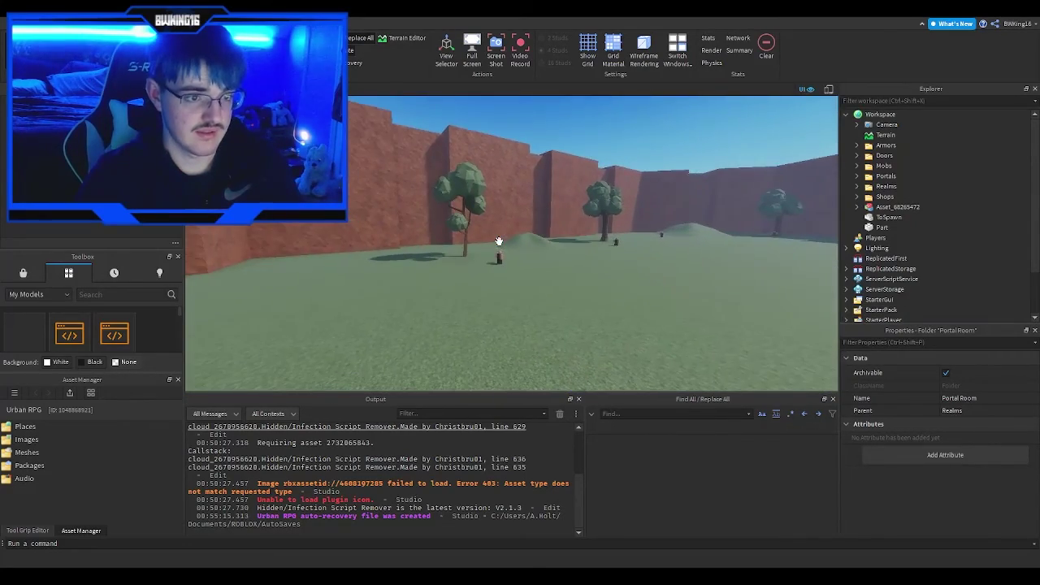
{"action": "key", "text": "w"}
{"action": "right_click_drag", "start_coordinate": [706, 227], "coordinate": [705, 227]}
Select everything inside the Urban RPG place's ReplicatedStorage, from GameGuis through ShortenNumber, and collapse the service
{"action": "scroll", "coordinate": [935, 242], "scroll_direction": "down", "scroll_amount": 1}
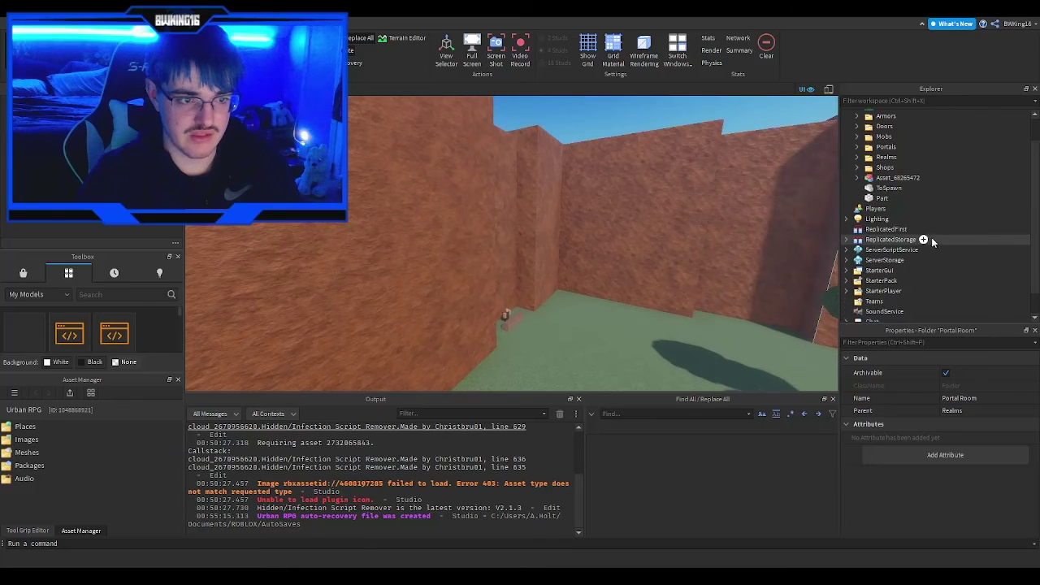
{"action": "left_click", "coordinate": [848, 242]}
{"action": "scroll", "coordinate": [849, 243], "scroll_direction": "down", "scroll_amount": 1}
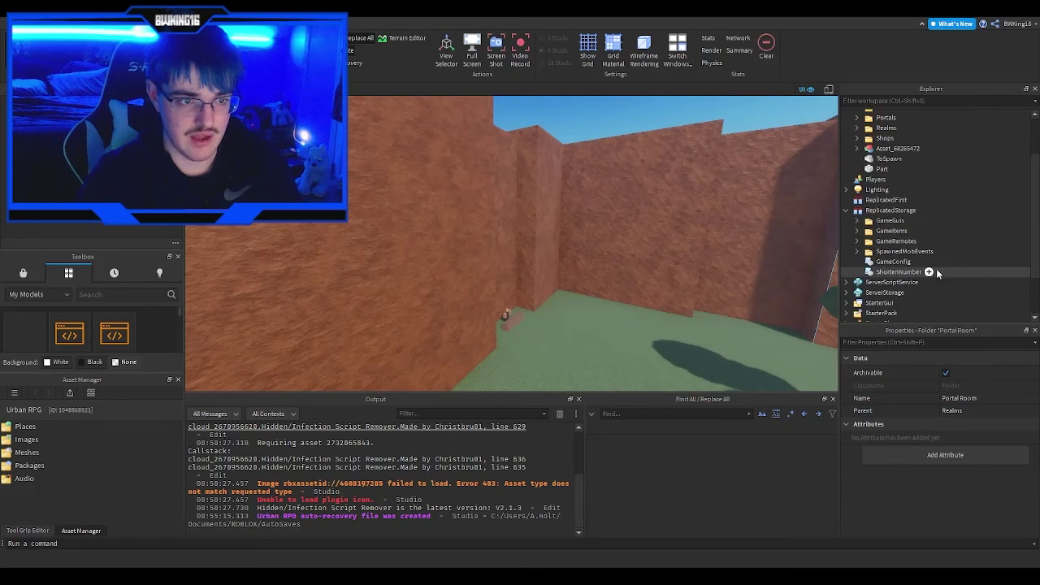
{"action": "left_click_drag", "start_coordinate": [947, 271], "coordinate": [858, 253]}
{"action": "left_click", "coordinate": [848, 212]}
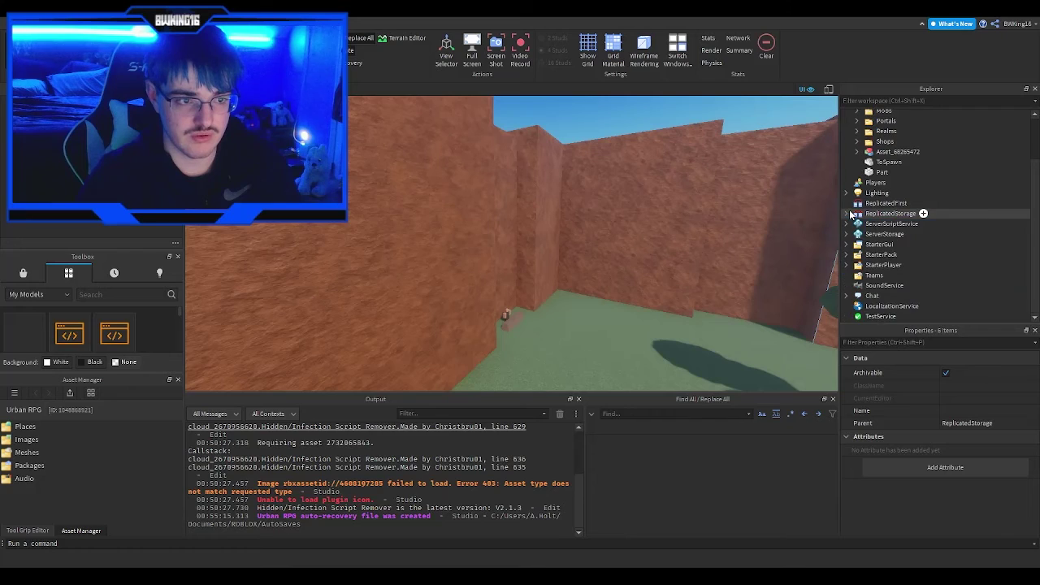
Add all ServerScriptService contents and the ServerStorage folders SpawnedMobs and TreesPack to the multi-selection
{"action": "left_click", "coordinate": [847, 213]}
{"action": "left_click", "coordinate": [847, 213]}
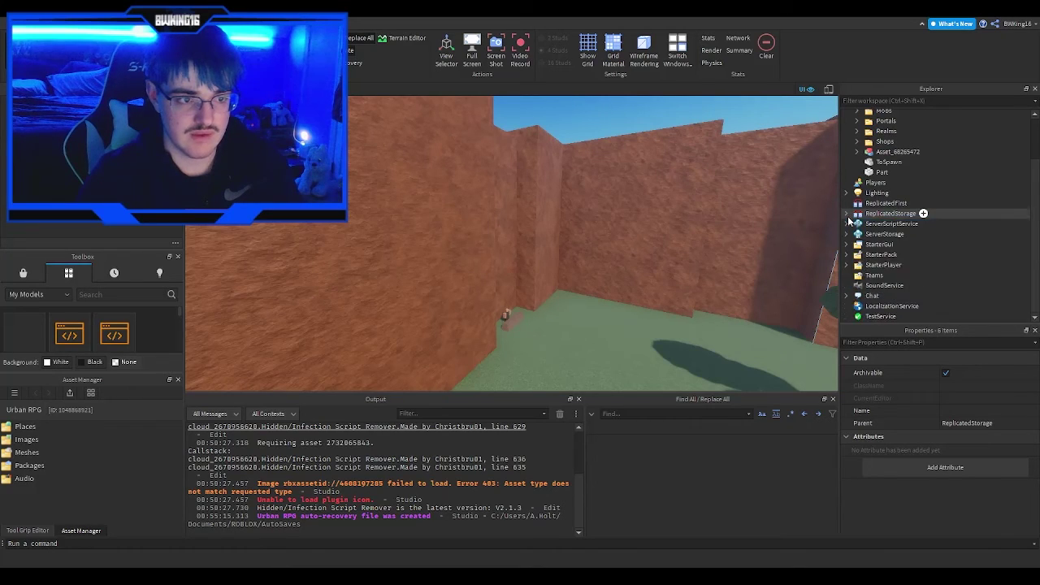
{"action": "left_click", "coordinate": [847, 224]}
{"action": "left_click_drag", "start_coordinate": [878, 240], "coordinate": [887, 286]}
{"action": "left_click", "coordinate": [888, 286], "text": "ctrl"}
{"action": "left_click", "coordinate": [847, 225]}
{"action": "left_click", "coordinate": [847, 235]}
{"action": "left_click_drag", "start_coordinate": [879, 248], "coordinate": [883, 256]}
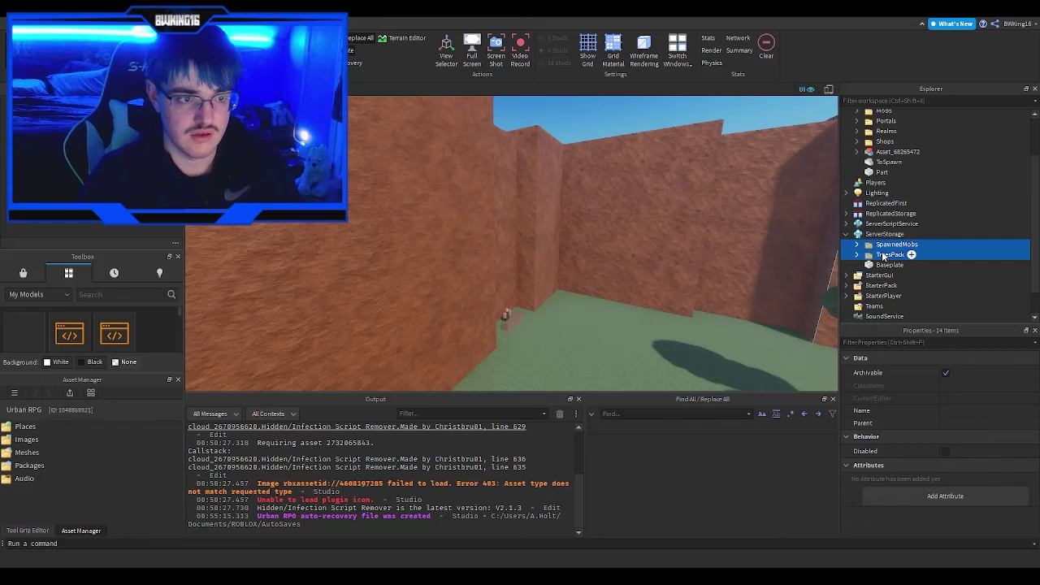
Add MobSpawned and PlayerMain from StarterGui and the Bronze Sword from StarterPack to the multi-selection
{"action": "scroll", "coordinate": [904, 256], "scroll_direction": "down", "scroll_amount": 1}
{"action": "left_click", "coordinate": [847, 245]}
{"action": "left_click", "coordinate": [870, 259], "text": "ctrl"}
{"action": "left_click", "coordinate": [873, 267], "text": "ctrl"}
{"action": "scroll", "coordinate": [871, 263], "scroll_direction": "down", "scroll_amount": 1}
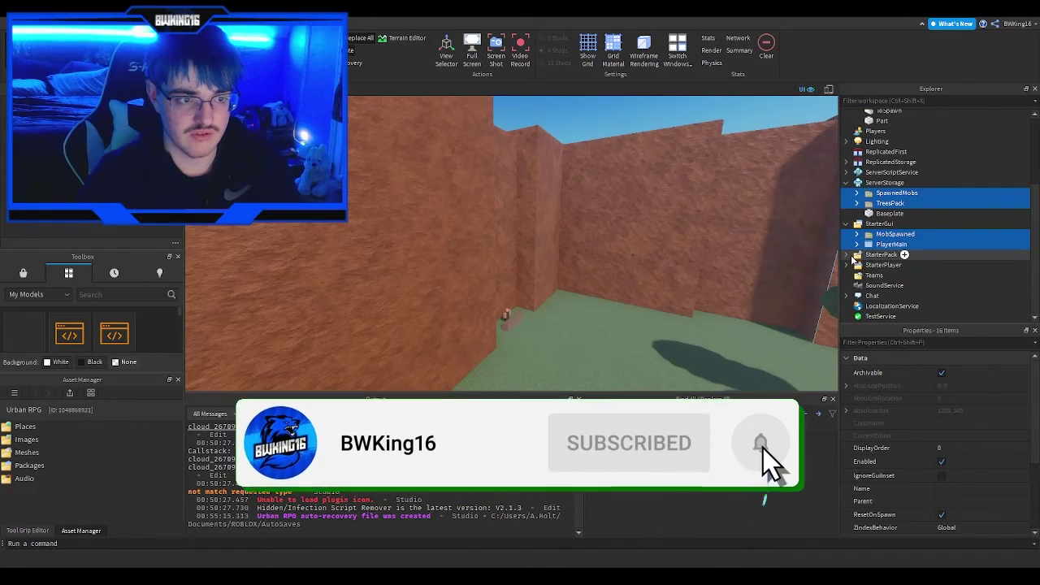
{"action": "left_click", "coordinate": [847, 254]}
{"action": "left_click", "coordinate": [886, 265], "text": "ctrl"}
Add the Chat service's contents, from ChatModules to ChatScript, to the multi-selection and close the accidentally opened chat script
{"action": "left_click", "coordinate": [847, 275]}
{"action": "left_click", "coordinate": [847, 275]}
{"action": "scroll", "coordinate": [849, 284], "scroll_direction": "down", "scroll_amount": 1}
{"action": "left_click", "coordinate": [847, 296]}
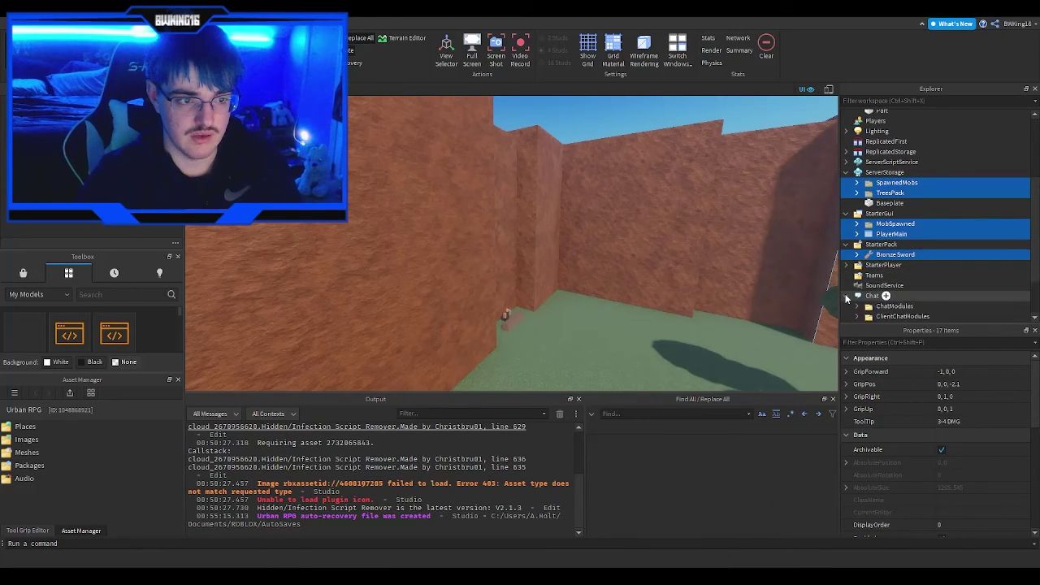
{"action": "scroll", "coordinate": [849, 298], "scroll_direction": "down", "scroll_amount": 1}
{"action": "left_click", "coordinate": [890, 276], "text": "ctrl"}
{"action": "left_click", "coordinate": [894, 287], "text": "ctrl"}
{"action": "left_click", "coordinate": [890, 297], "text": "ctrl"}
{"action": "scroll", "coordinate": [884, 300], "scroll_direction": "down", "scroll_amount": 1}
{"action": "scroll", "coordinate": [884, 300], "scroll_direction": "down", "scroll_amount": 1}
{"action": "double_click", "coordinate": [887, 296], "text": "ctrl"}
{"action": "left_click", "coordinate": [887, 288], "text": "ctrl"}
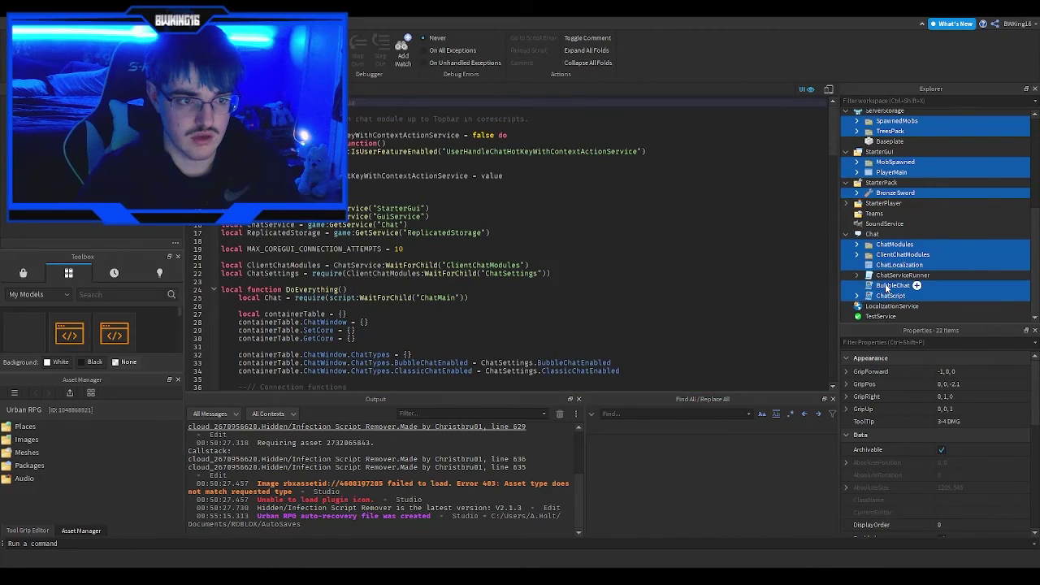
{"action": "left_click", "coordinate": [891, 295], "text": "ctrl"}
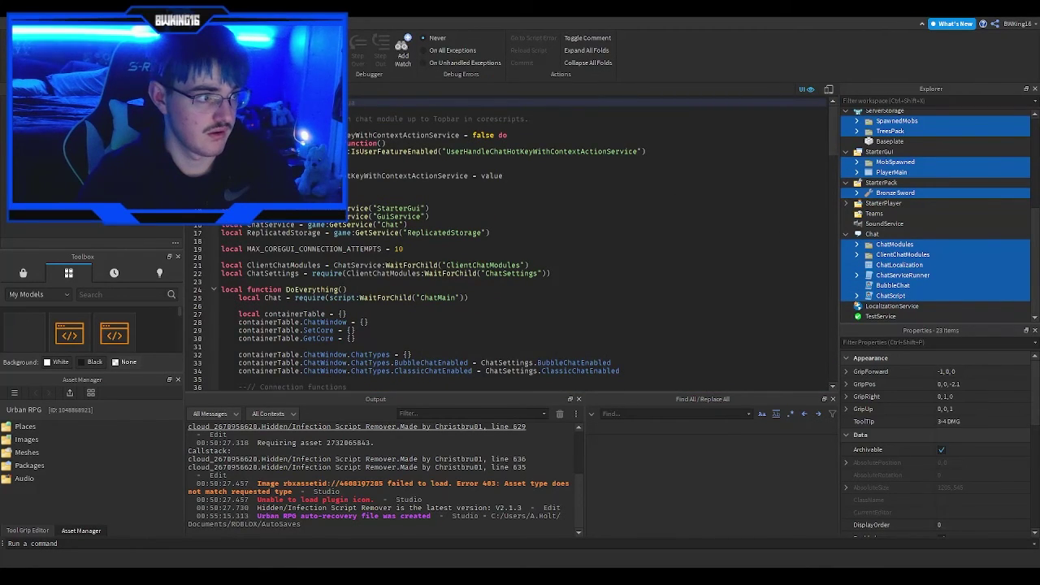
{"action": "left_click", "coordinate": [305, 89]}
{"action": "left_click", "coordinate": [864, 183]}
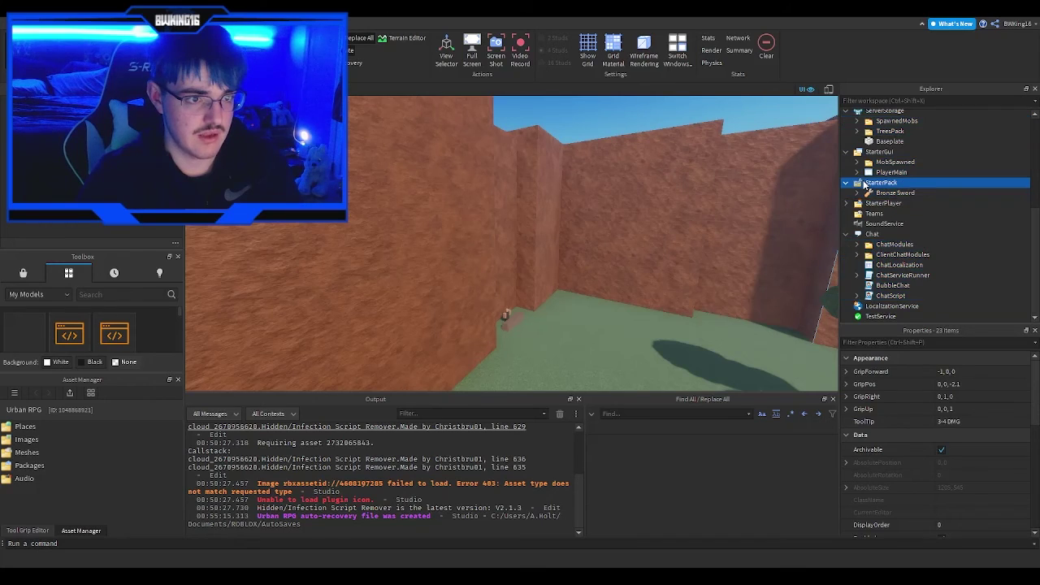
Locate the stray Asset_68265472 hat model in Workspace and delete it
{"action": "scroll", "coordinate": [862, 195], "scroll_direction": "up", "scroll_amount": 5}
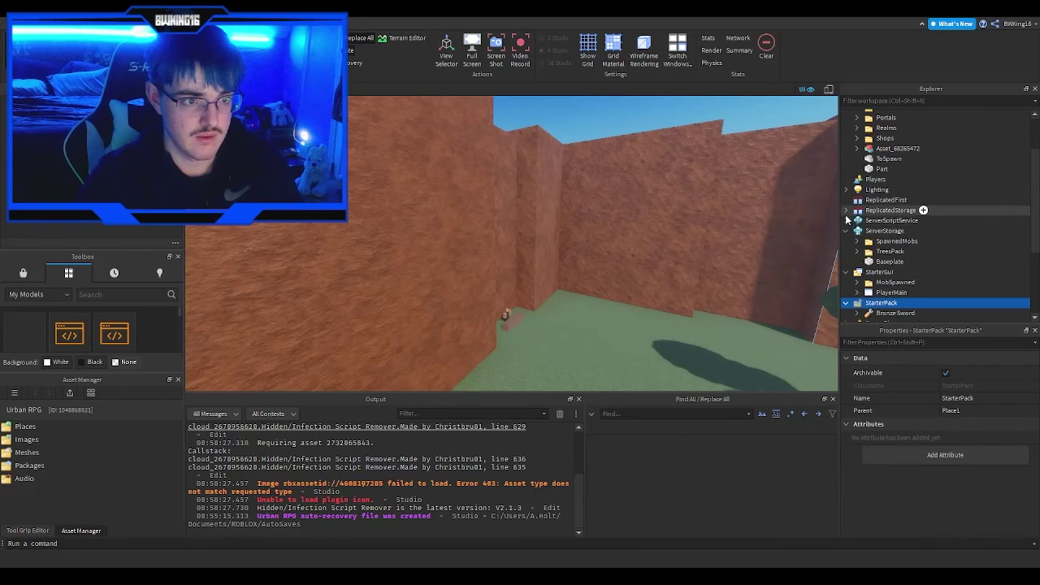
{"action": "left_click", "coordinate": [847, 211]}
{"action": "scroll", "coordinate": [905, 199], "scroll_direction": "down", "scroll_amount": 2}
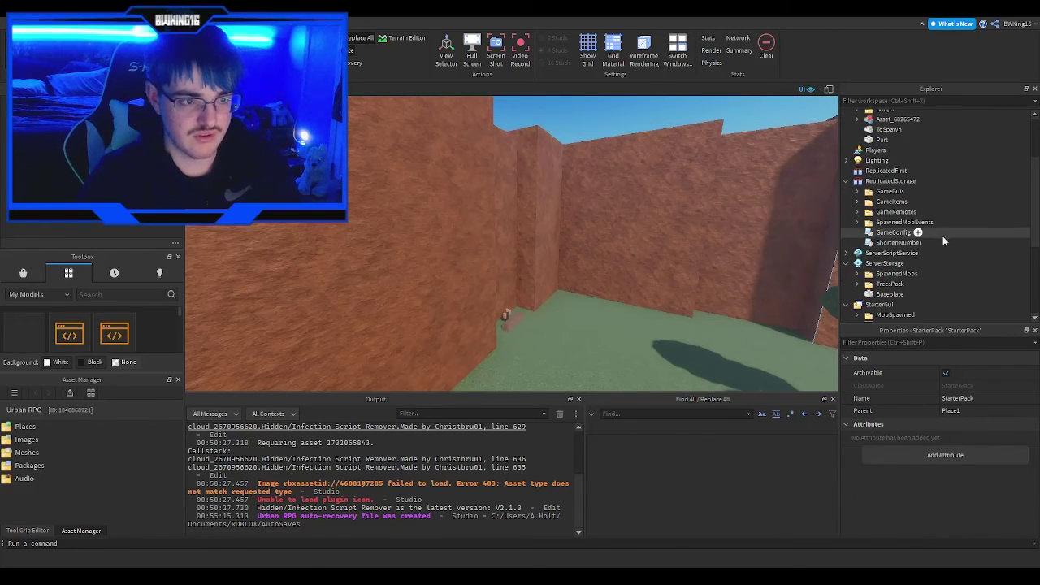
{"action": "left_click_drag", "start_coordinate": [951, 252], "coordinate": [956, 245]}
{"action": "scroll", "coordinate": [957, 215], "scroll_direction": "up", "scroll_amount": 3}
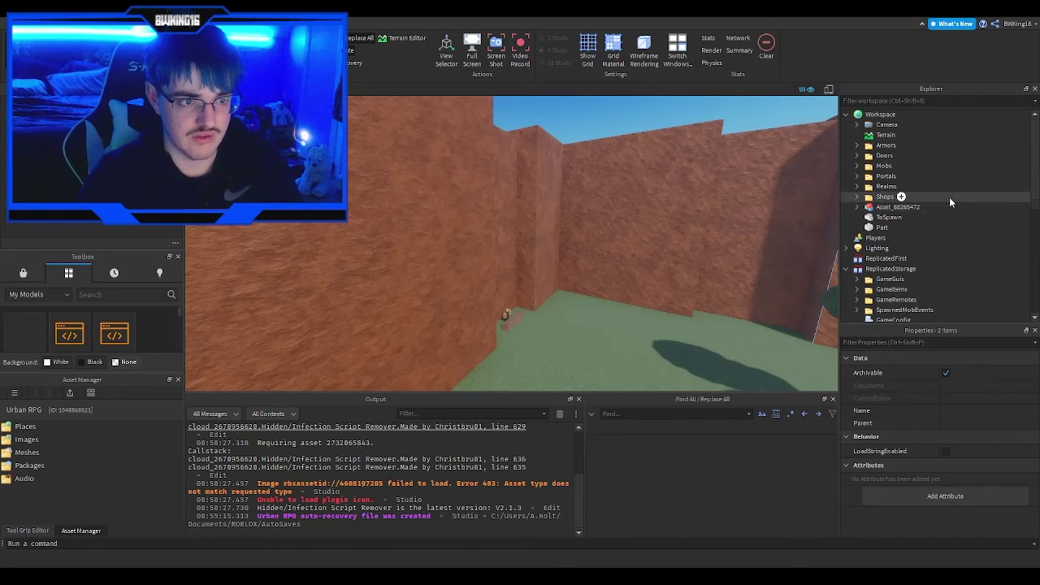
{"action": "left_click", "coordinate": [948, 206]}
{"action": "key", "text": "f"}
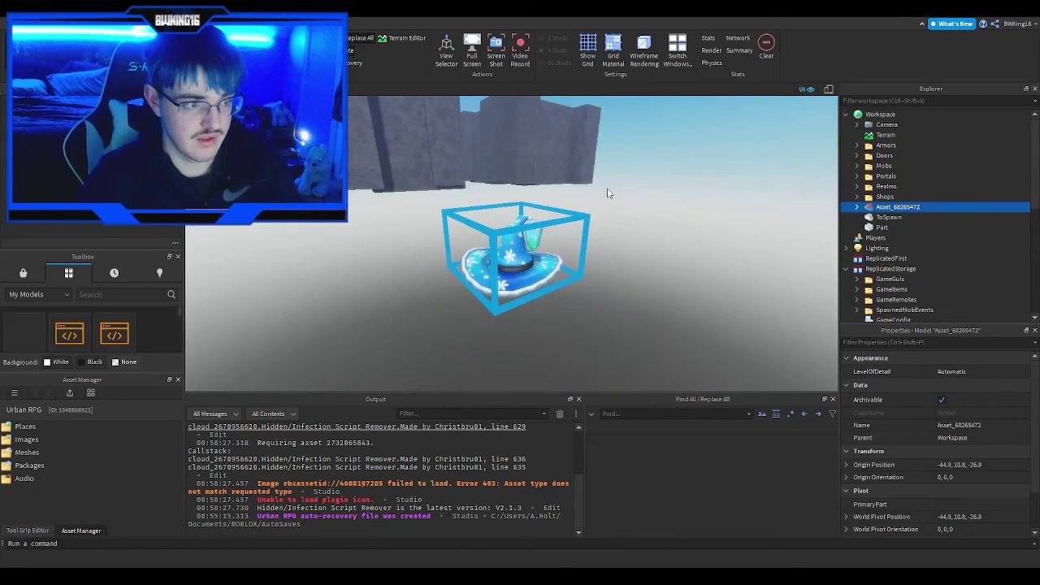
{"action": "key", "text": "Delete"}
Copy the Armors, Doors, Mobs, Portals, Realms and Shops folders from Urban RPG's Workspace into the Test Unicode place's Workspace
{"action": "left_click", "coordinate": [968, 197]}
{"action": "left_click", "coordinate": [947, 145], "text": "shift"}
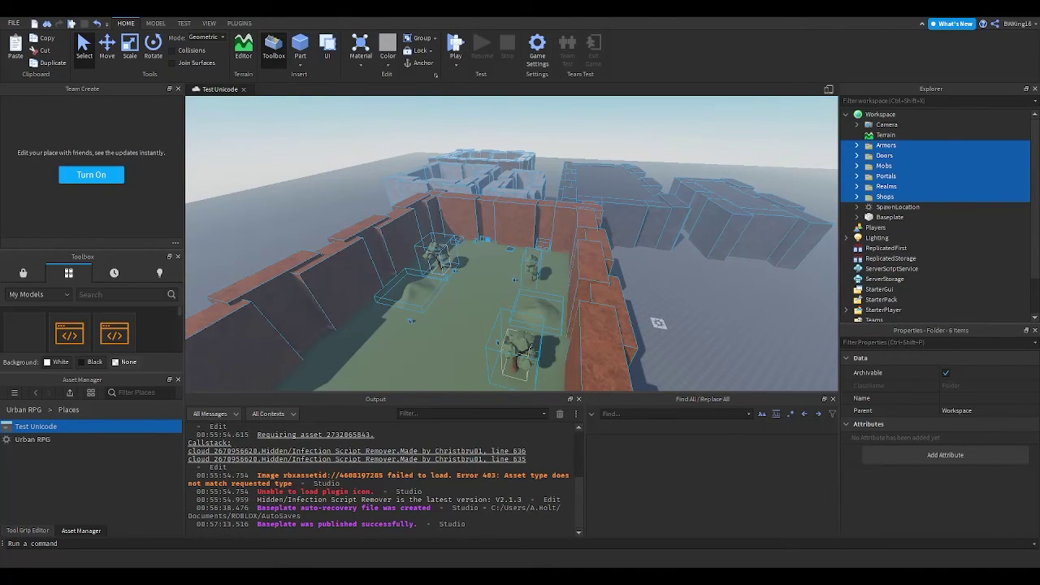
{"action": "right_click_drag", "start_coordinate": [643, 331], "coordinate": [643, 331]}
{"action": "left_click", "coordinate": [643, 332]}
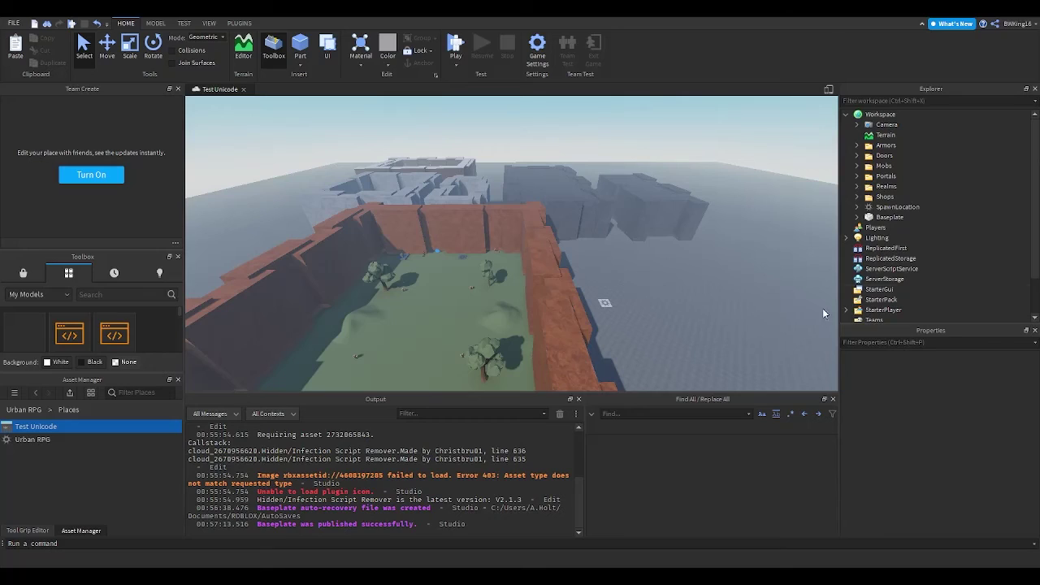
Delete the default Atmosphere, Sky, Bloom, DepthOfField and SunRays objects from the Test Unicode place's Lighting
{"action": "left_click", "coordinate": [886, 250]}
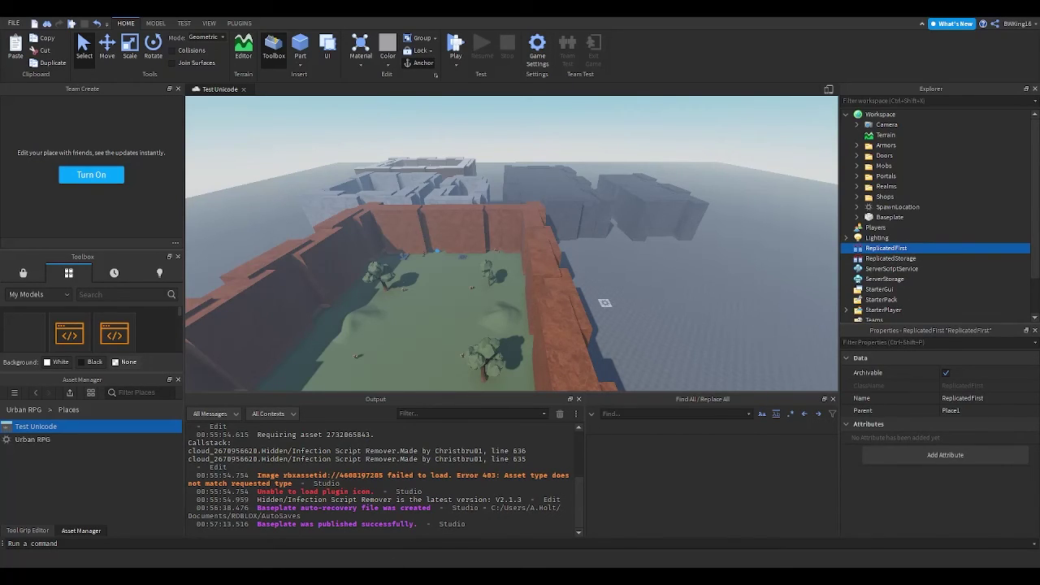
{"action": "left_click", "coordinate": [877, 240]}
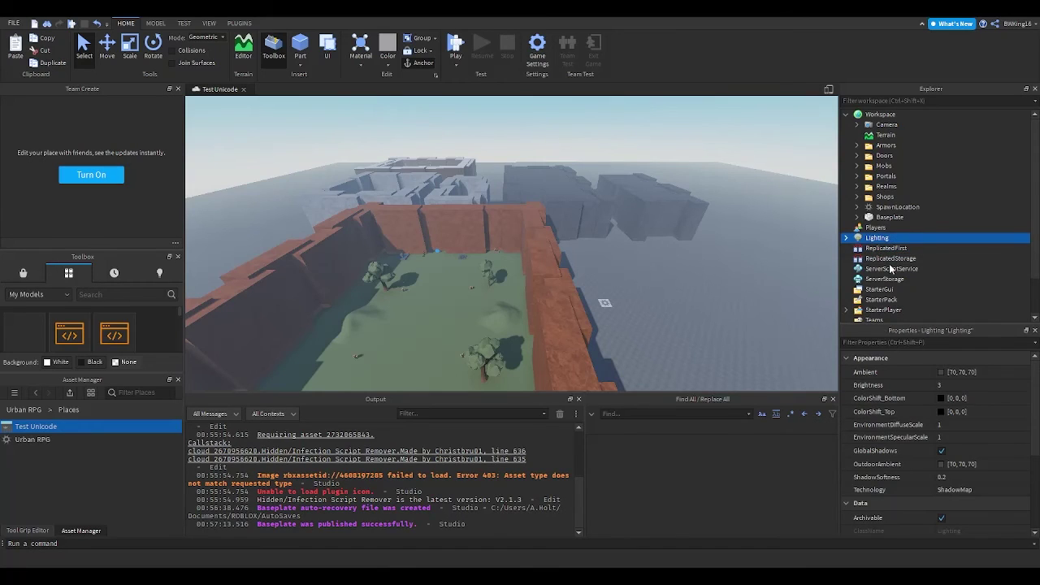
{"action": "key", "text": "ctrl+v"}
{"action": "key", "text": "ctrl+z"}
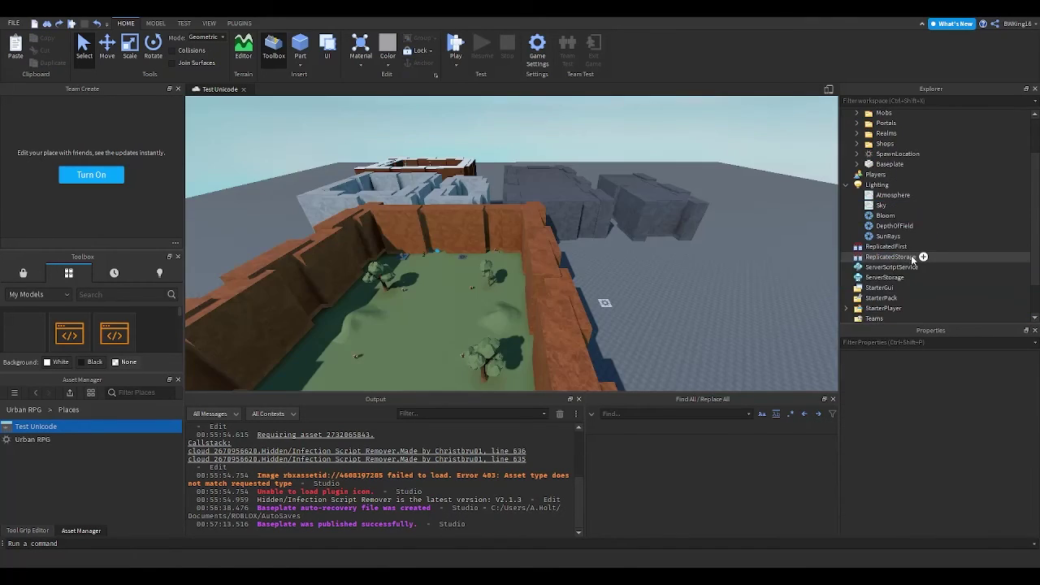
{"action": "left_click_drag", "start_coordinate": [940, 240], "coordinate": [929, 199]}
{"action": "key", "text": "Delete"}
Paste Urban RPG's Atmosphere, Sky, Bloom, Blur, DepthOfField and SunRays objects into Lighting
{"action": "left_click", "coordinate": [872, 193]}
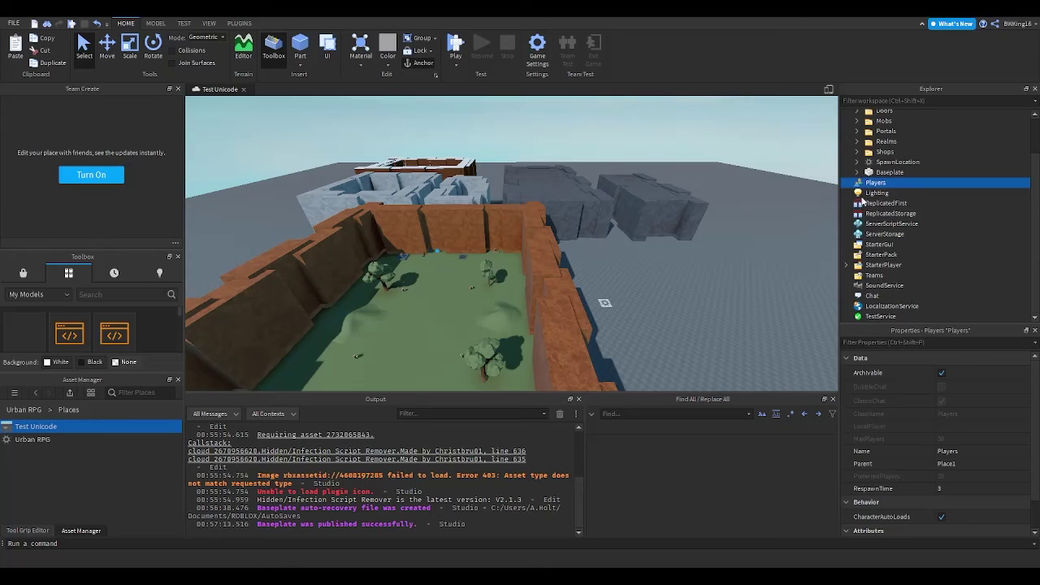
{"action": "key", "text": "ctrl+v"}
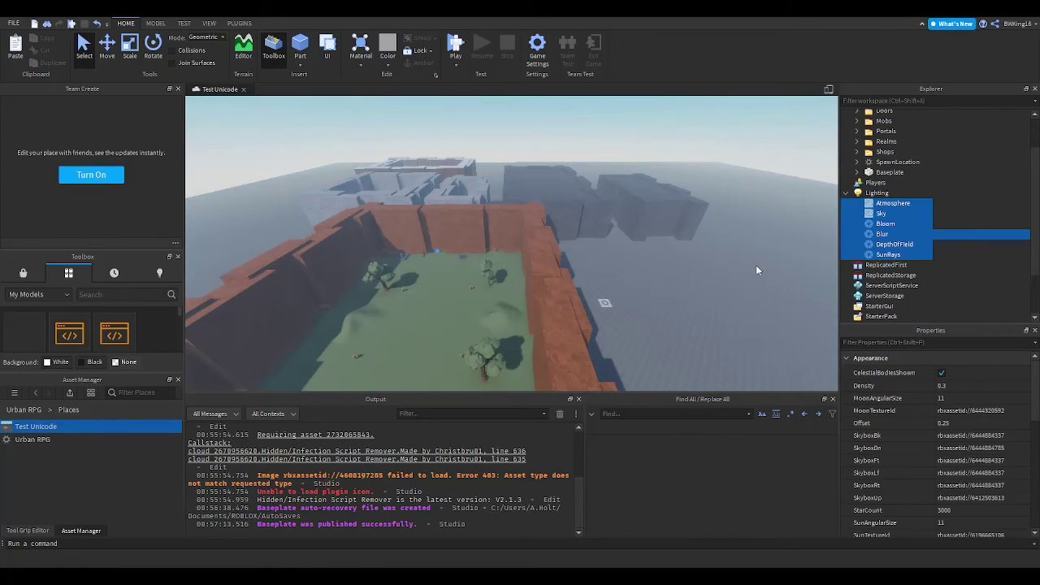
{"action": "left_click", "coordinate": [756, 265]}
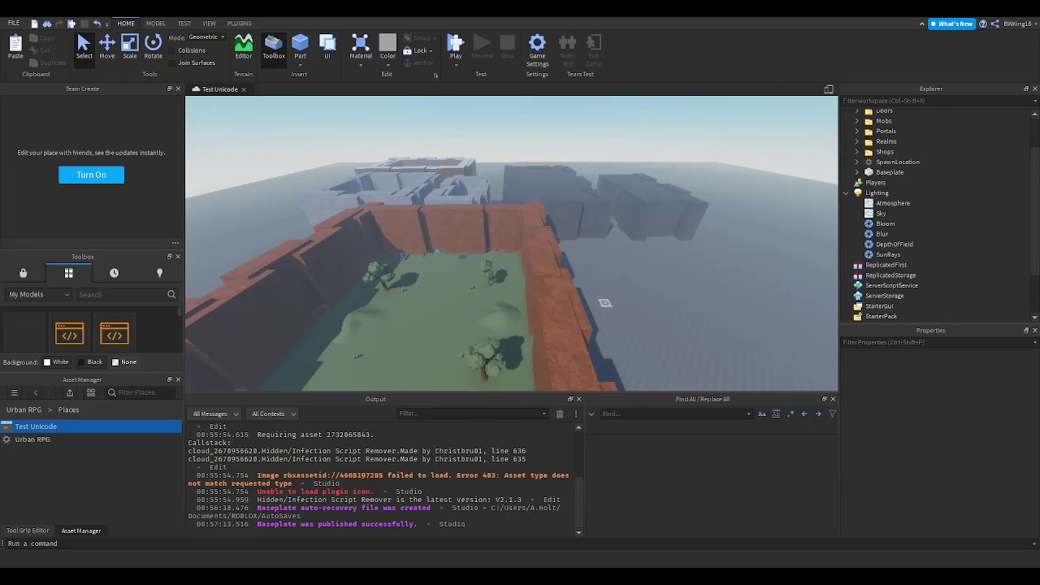
Paste Urban RPG's GameGuis, GameItems, GameRemotes, SpawnedMobEvents, GameConfig and ShortenNumber into ReplicatedStorage
{"action": "scroll", "coordinate": [874, 248], "scroll_direction": "down", "scroll_amount": 1}
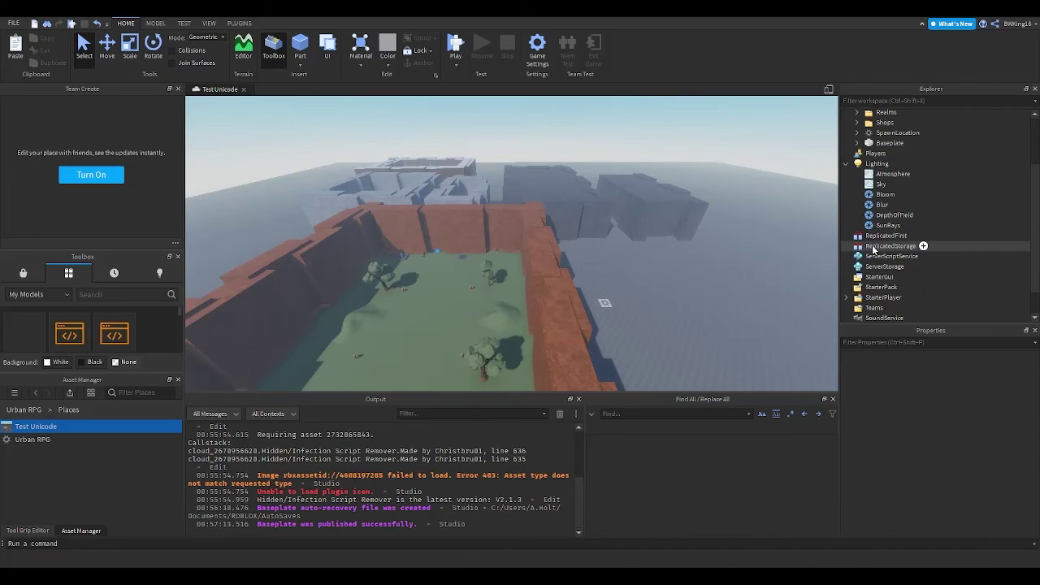
{"action": "left_click", "coordinate": [874, 247]}
{"action": "key", "text": "ctrl+shift+v"}
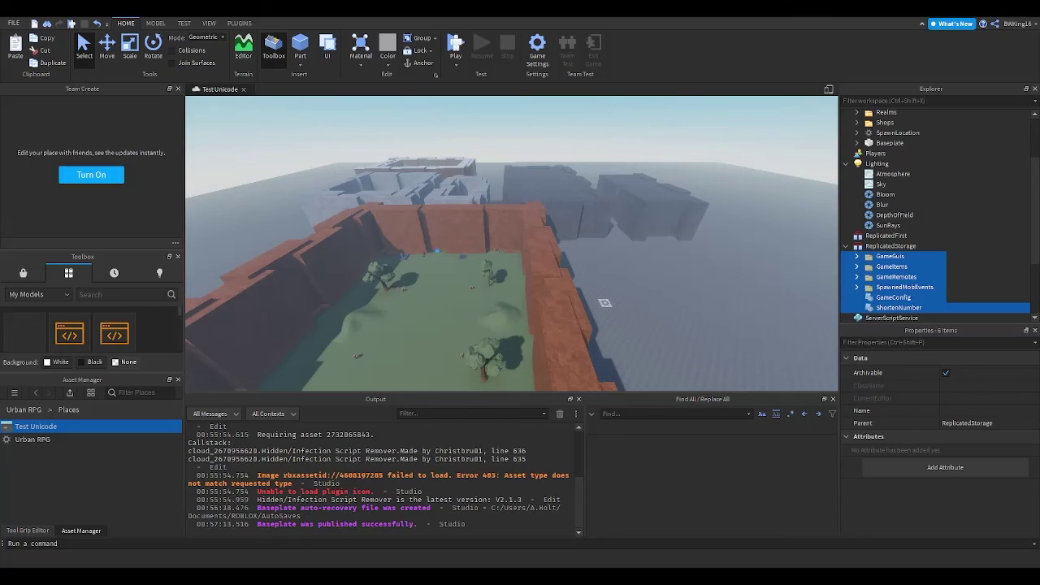
Paste Urban RPG's SpawnedMobScripts, CollisionGroupHandler, GameData, GameLevelingSystem, GameMainScript and GameRemoteHandler into ServerScriptService
{"action": "scroll", "coordinate": [919, 236], "scroll_direction": "down", "scroll_amount": 3}
{"action": "left_click", "coordinate": [896, 231]}
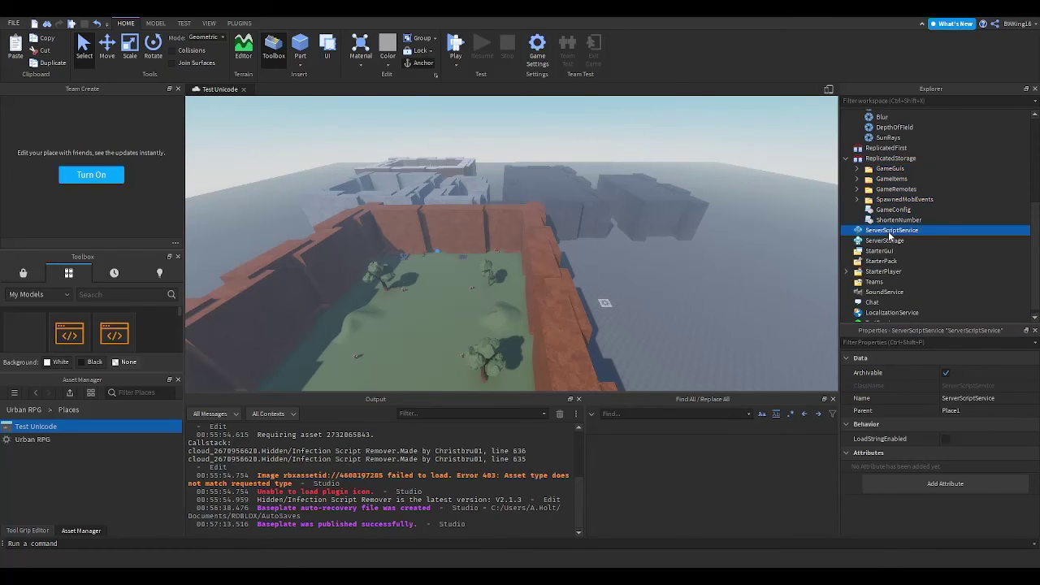
{"action": "key", "text": "ctrl+shift+v"}
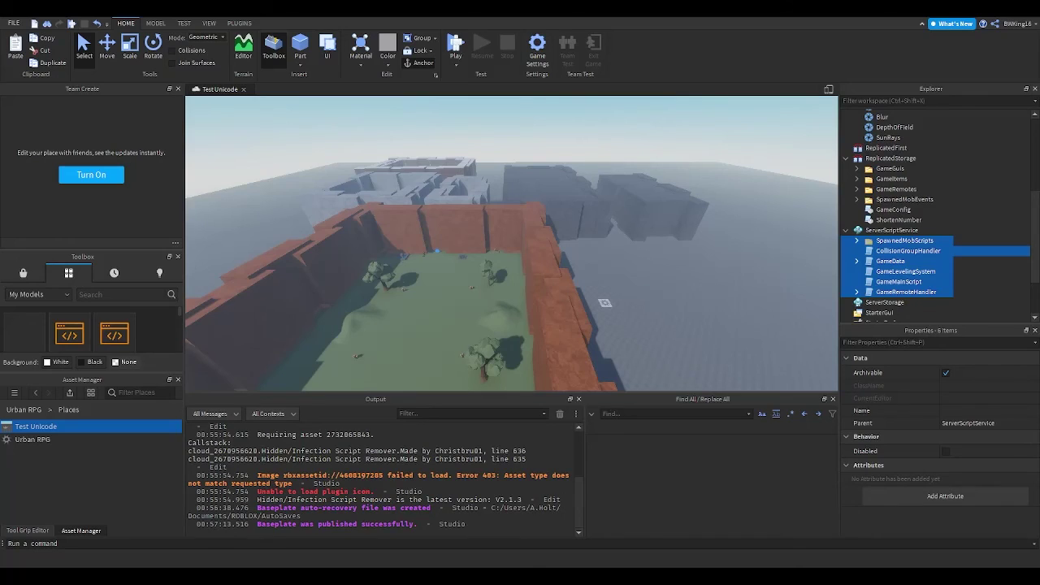
Paste Urban RPG's SpawnedMobs and TreesPack folders into ServerStorage
{"action": "scroll", "coordinate": [922, 272], "scroll_direction": "down", "scroll_amount": 1}
{"action": "left_click", "coordinate": [922, 272]}
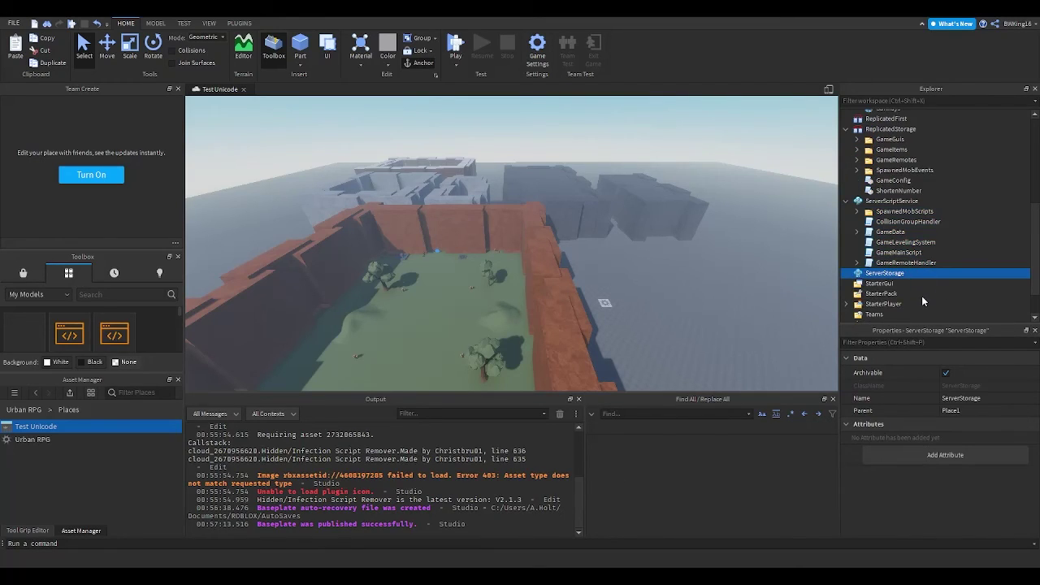
{"action": "key", "text": "ctrl+shift+a"}
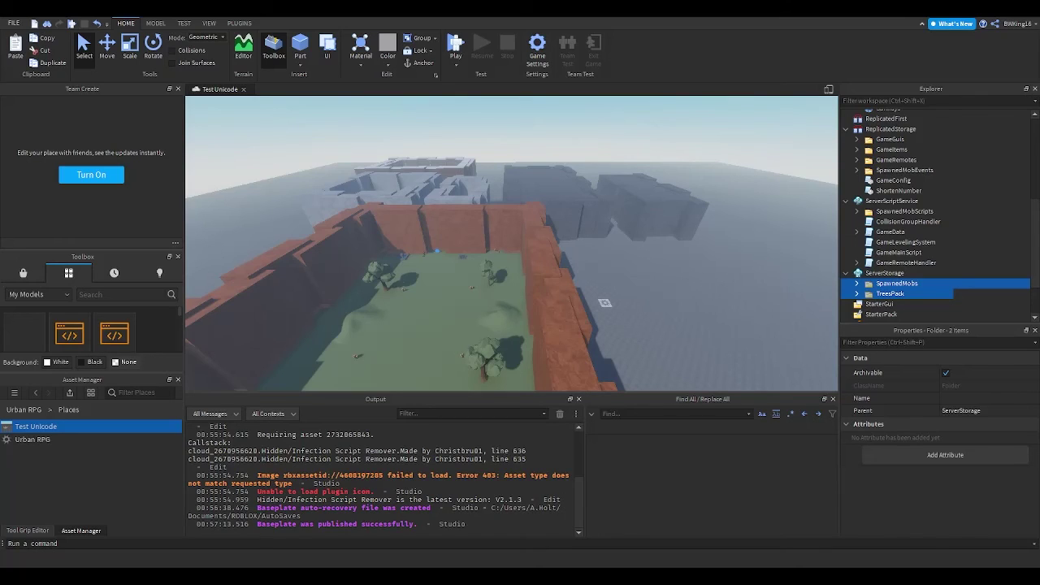
Paste Urban RPG's MobSpawned and PlayerMain into StarterGui and the Bronze Sword into StarterPack
{"action": "scroll", "coordinate": [926, 284], "scroll_direction": "down", "scroll_amount": 3}
{"action": "left_click", "coordinate": [882, 245]}
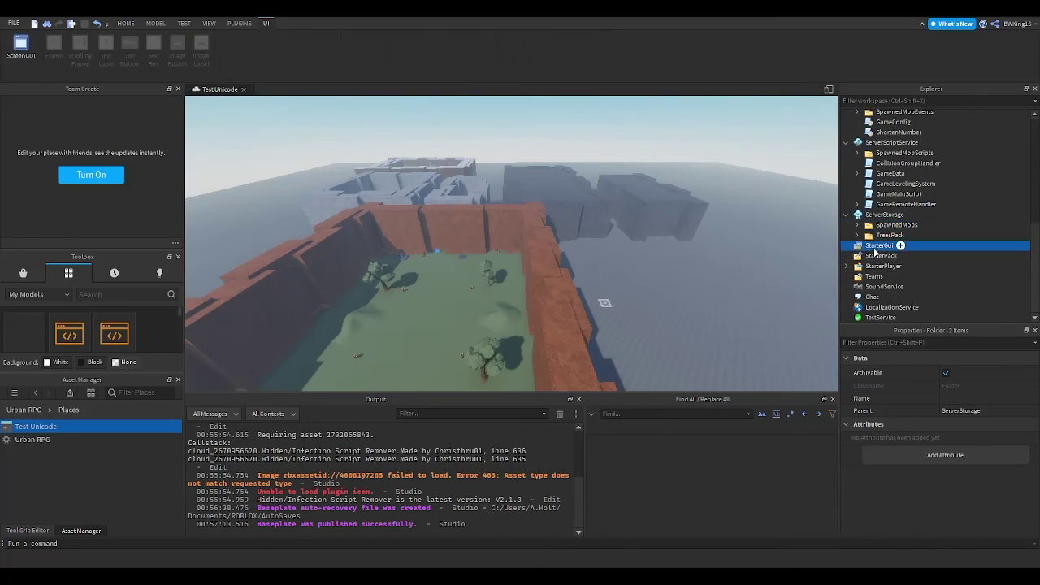
{"action": "key", "text": "ctrl+v"}
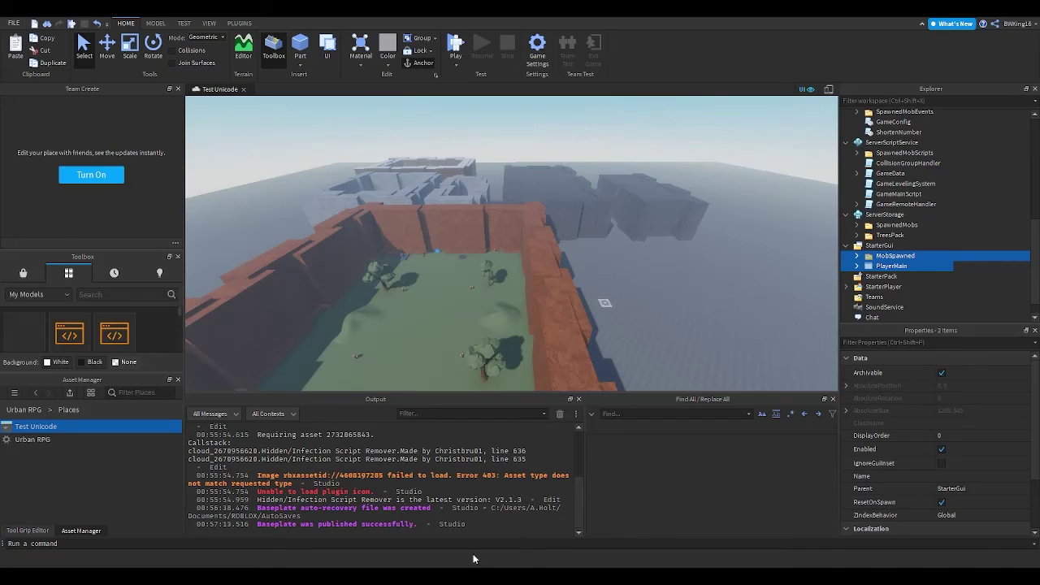
{"action": "left_click", "coordinate": [870, 278]}
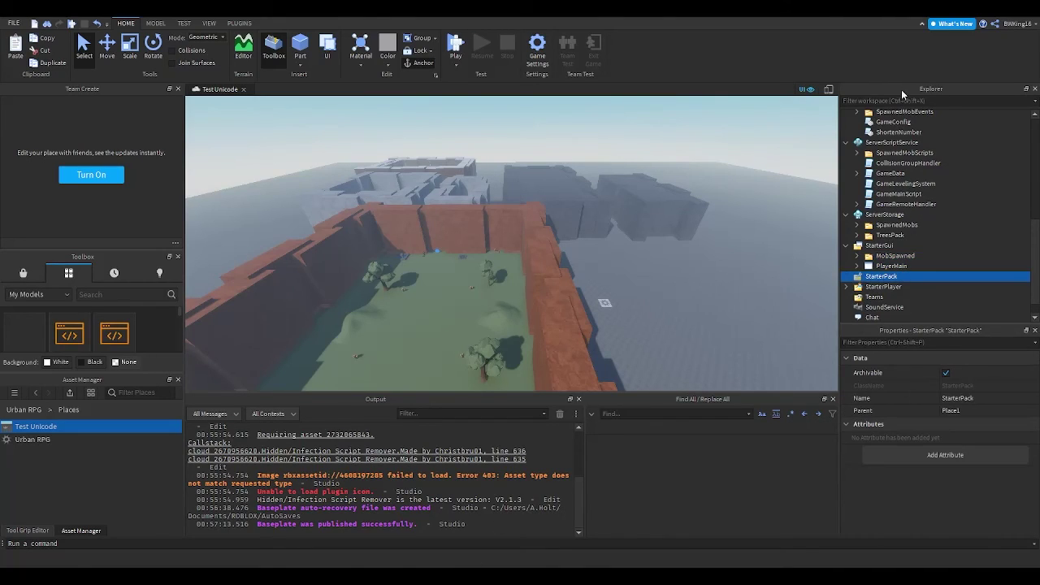
{"action": "key", "text": "ctrl+v"}
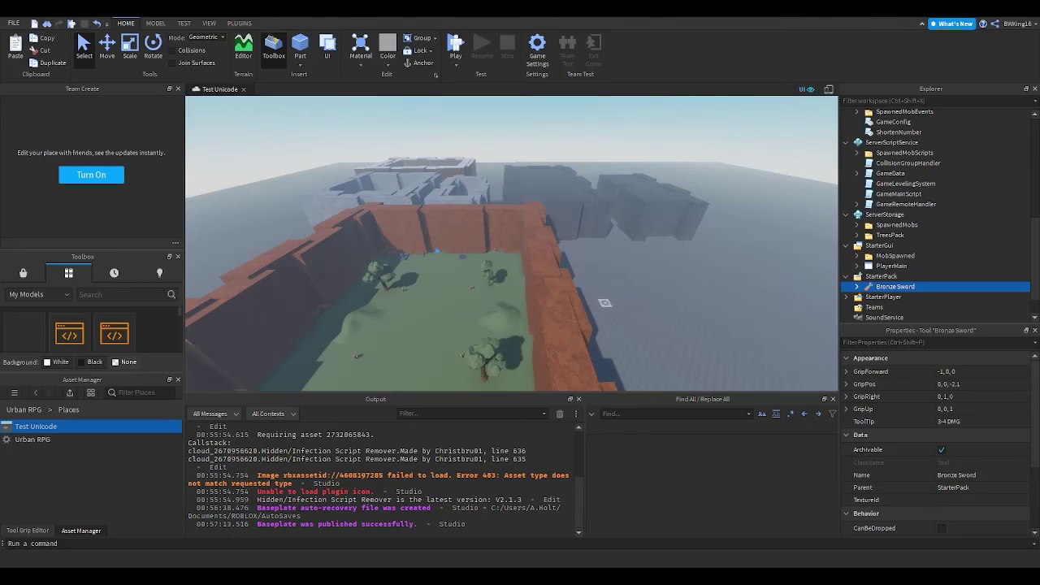
Paste Urban RPG's chat objects, from ChatModules to ChatScript, into StarterPlayer and move them into the Chat service
{"action": "scroll", "coordinate": [903, 268], "scroll_direction": "down", "scroll_amount": 1}
{"action": "left_click", "coordinate": [886, 265]}
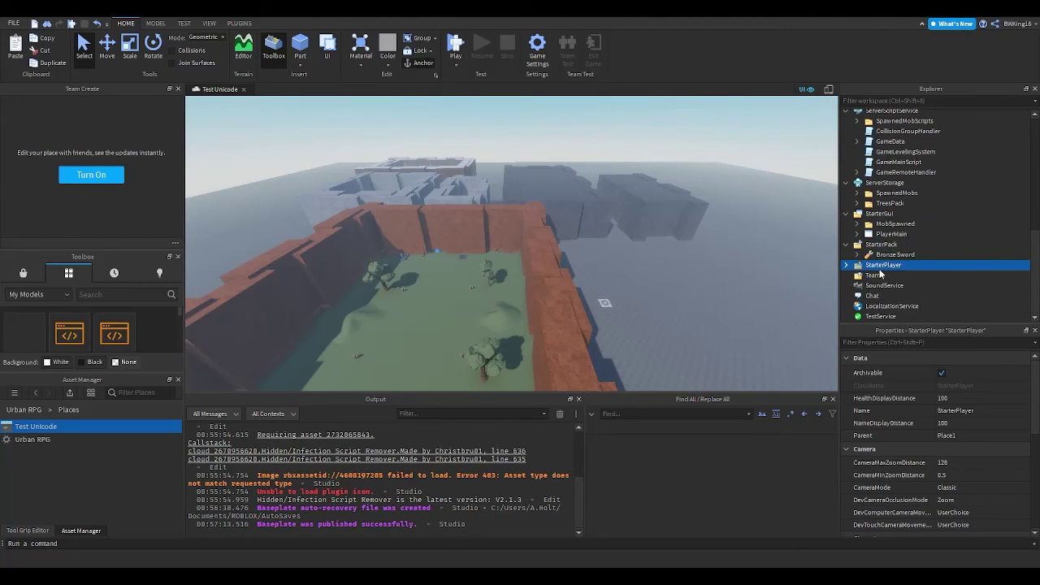
{"action": "key", "text": "ctrl+v"}
{"action": "scroll", "coordinate": [890, 276], "scroll_direction": "down", "scroll_amount": 2}
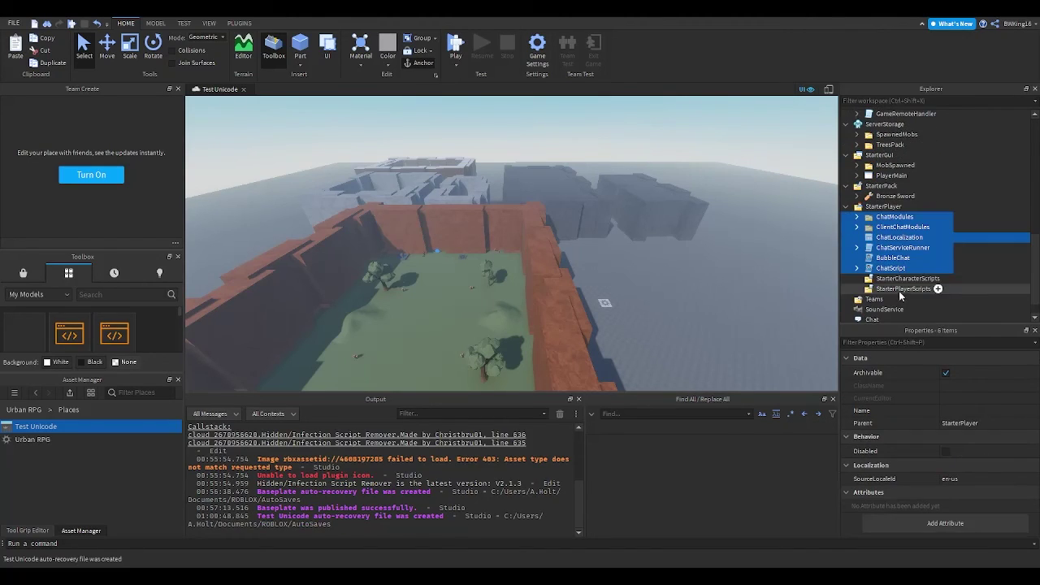
{"action": "left_click_drag", "start_coordinate": [882, 257], "coordinate": [874, 317]}
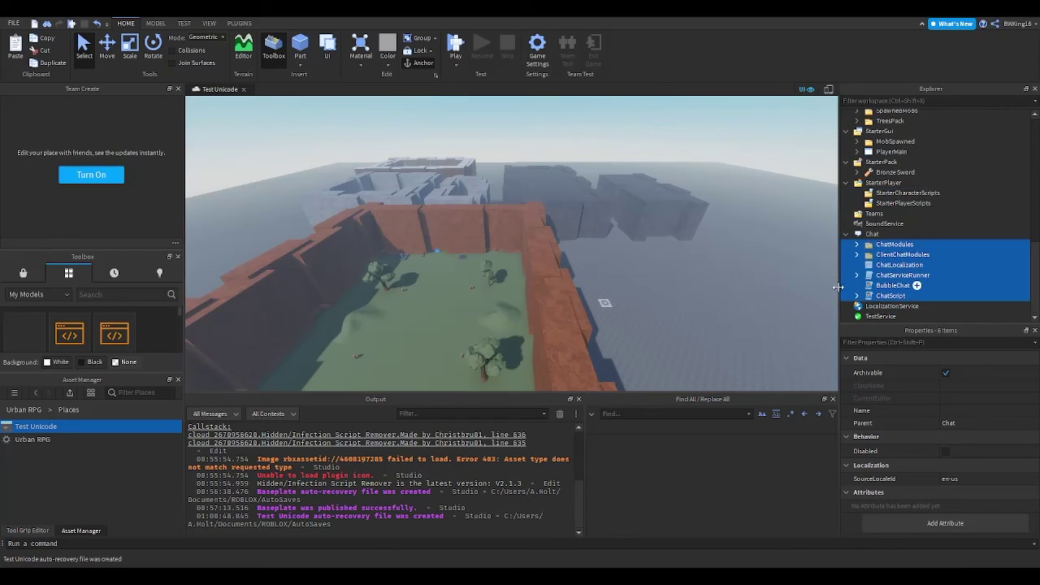
{"action": "left_click", "coordinate": [685, 290]}
{"action": "right_click_drag", "start_coordinate": [685, 290], "coordinate": [686, 290]}
{"action": "scroll", "coordinate": [544, 252], "scroll_direction": "up", "scroll_amount": 4}
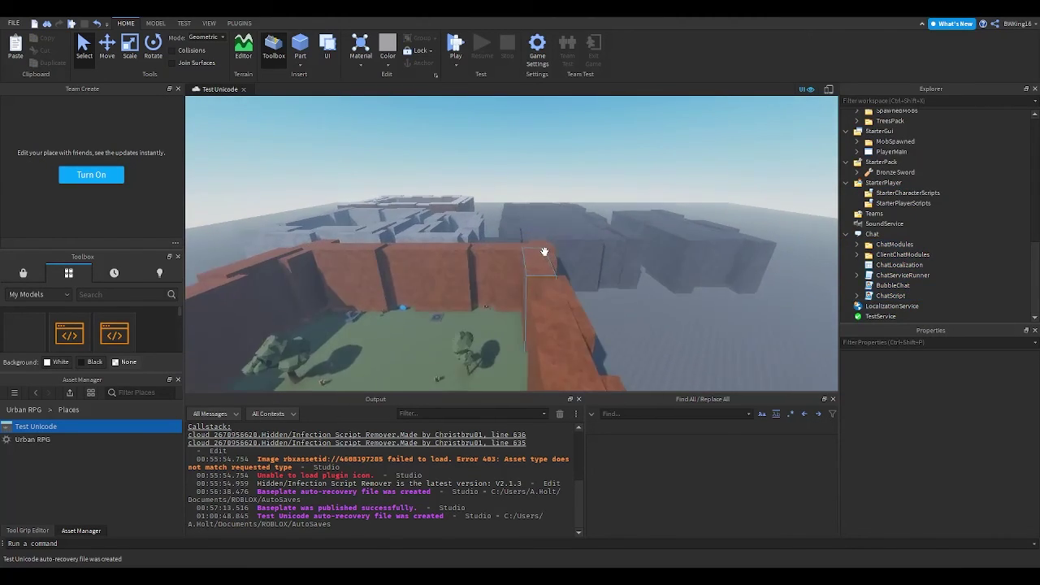
{"action": "right_click_drag", "start_coordinate": [543, 251], "coordinate": [572, 279]}
{"action": "key", "text": "w"}
Switch to the Urban RPG place, duplicate the Portal Room portal and put the copy at a free spot along the rock wall
{"action": "right_click_drag", "start_coordinate": [559, 280], "coordinate": [480, 528]}
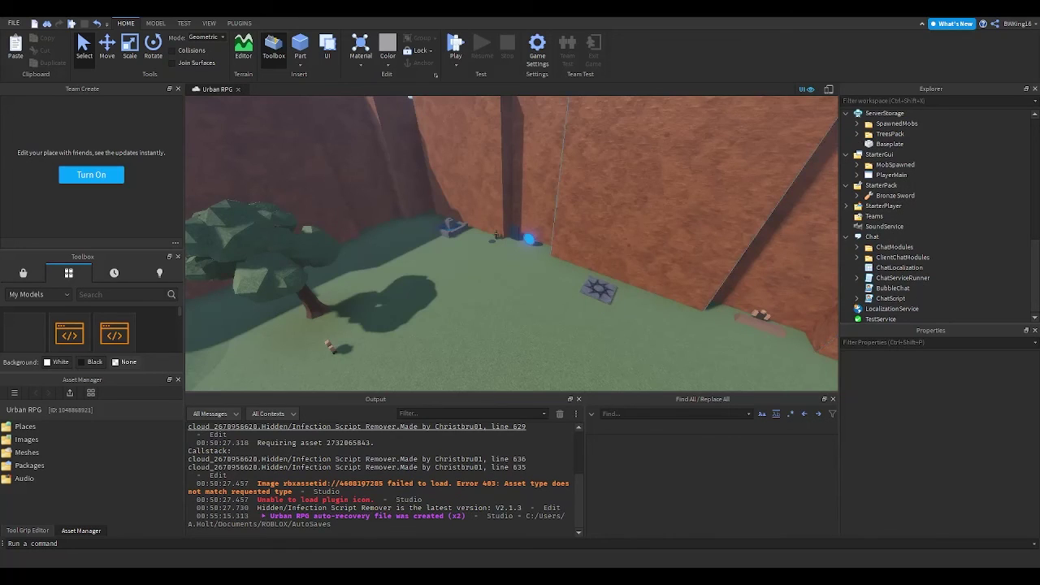
{"action": "scroll", "coordinate": [529, 240], "scroll_direction": "up", "scroll_amount": 5}
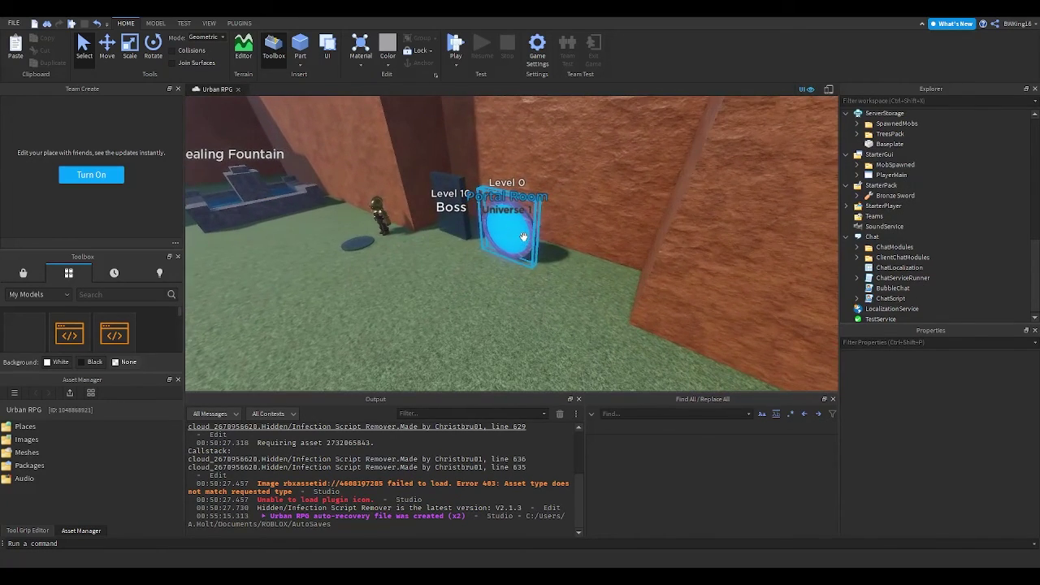
{"action": "left_click", "coordinate": [529, 242]}
{"action": "key", "text": "ctrl+d"}
{"action": "left_click_drag", "start_coordinate": [528, 244], "coordinate": [554, 287]}
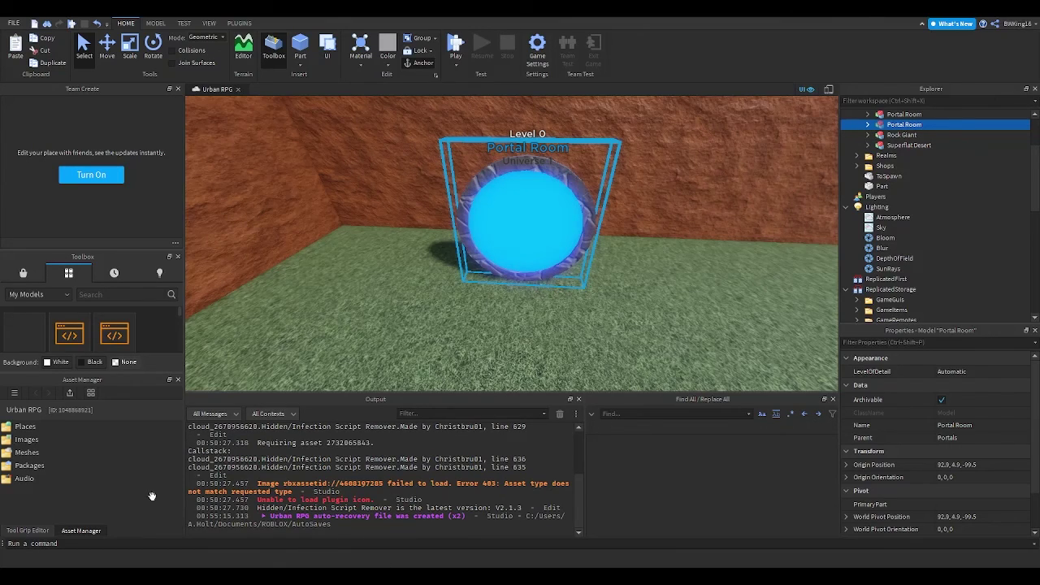
{"action": "double_click", "coordinate": [27, 426]}
{"action": "left_click", "coordinate": [34, 429]}
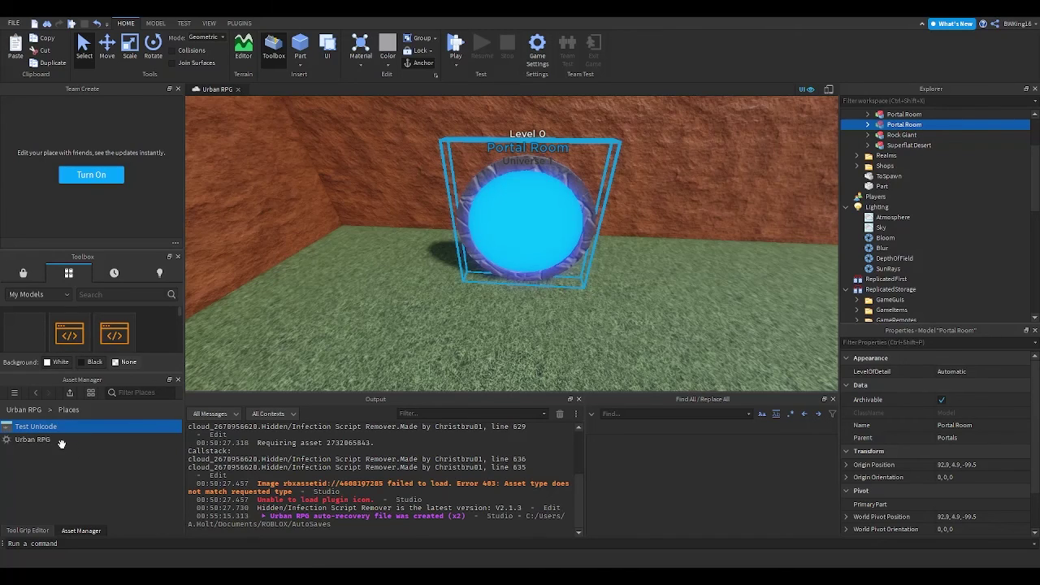
{"action": "left_click", "coordinate": [868, 125]}
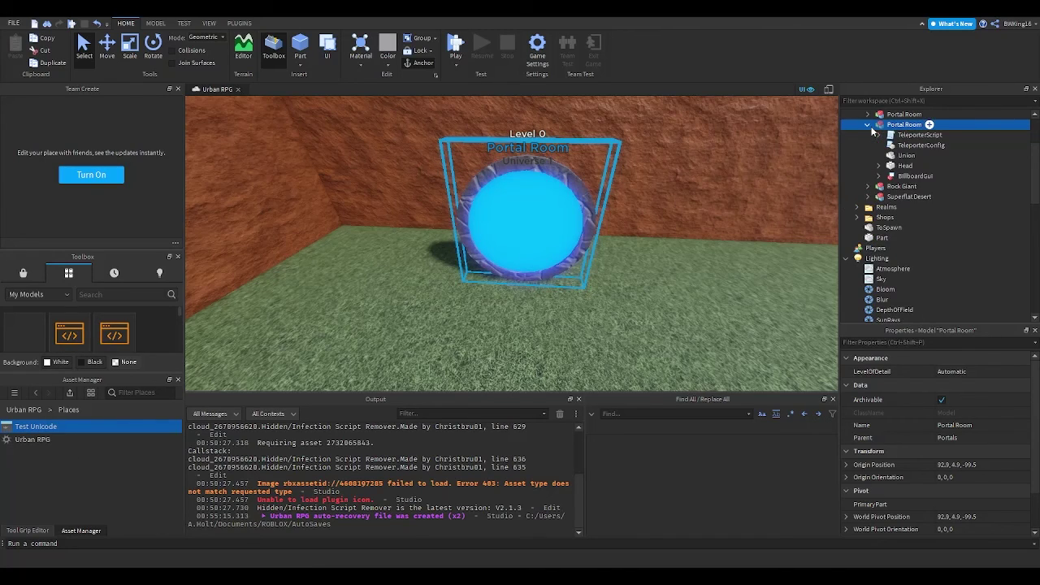
{"action": "double_click", "coordinate": [914, 146]}
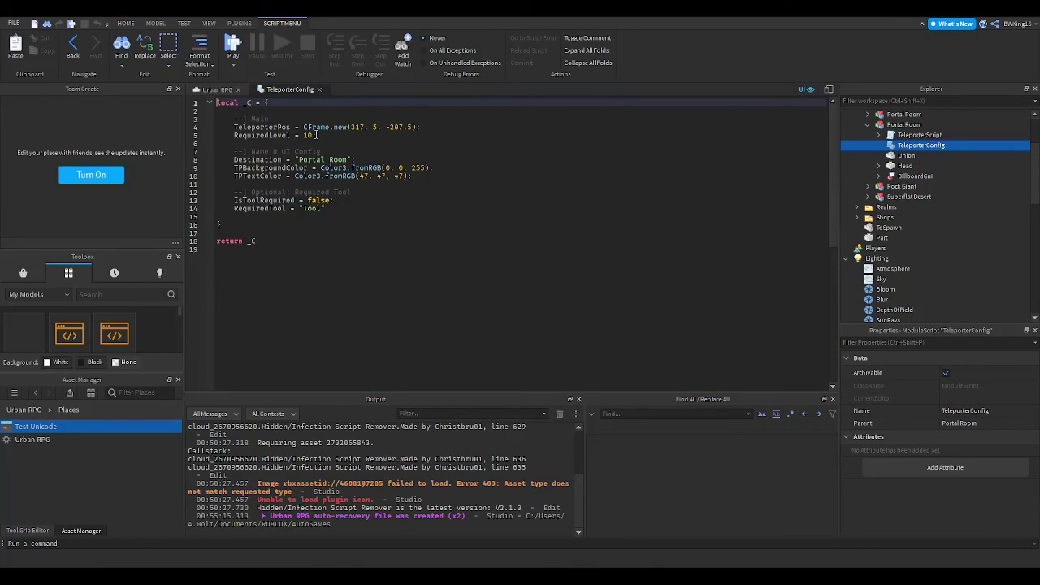
{"action": "left_click_drag", "start_coordinate": [417, 127], "coordinate": [305, 128]}
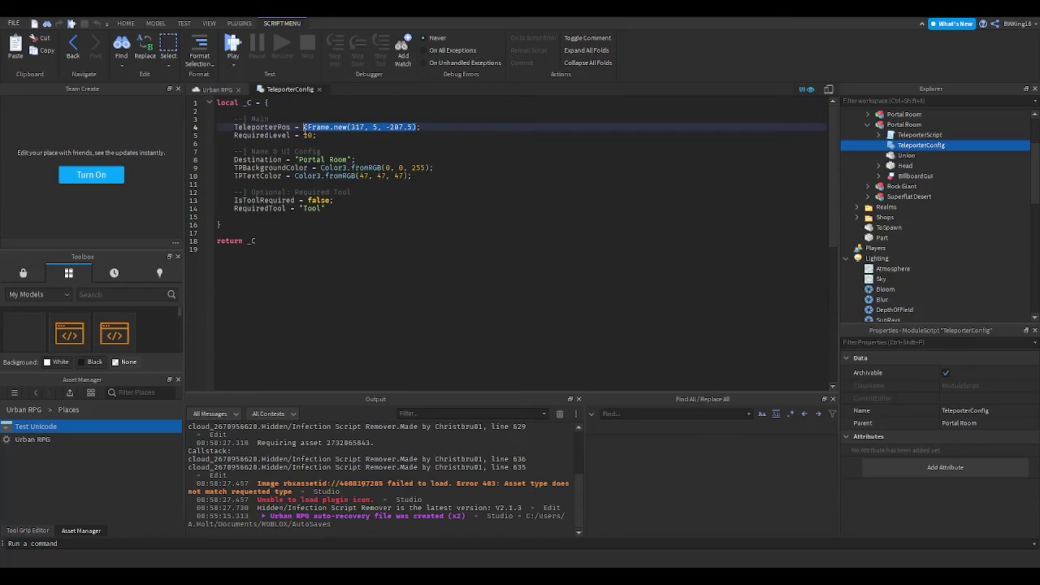
{"action": "key", "text": "ctrl+v"}
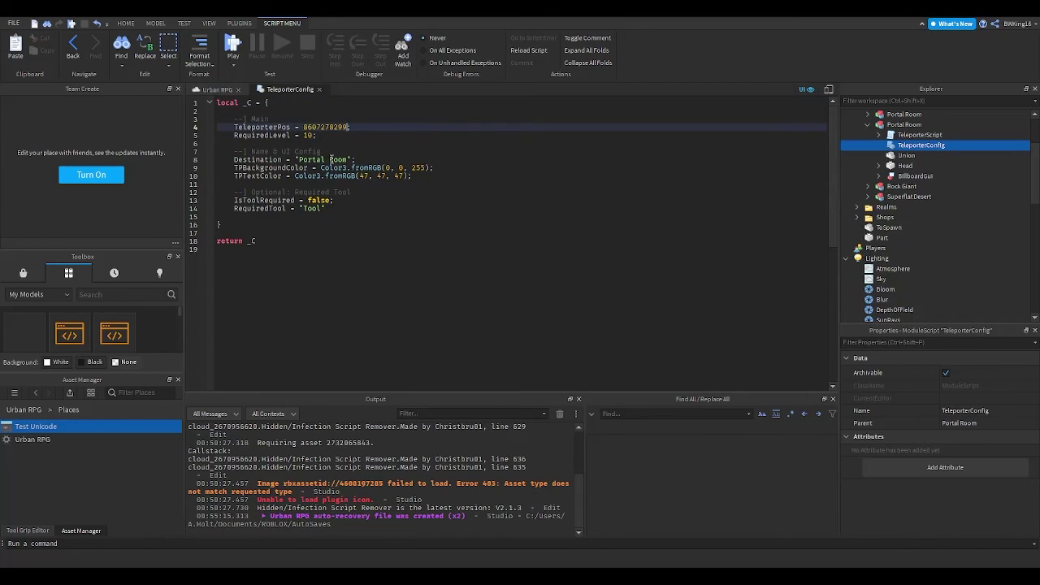
Set the duplicated portal's Destination to "Test Unicode" and close TeleporterConfig
{"action": "left_click_drag", "start_coordinate": [351, 160], "coordinate": [300, 160]}
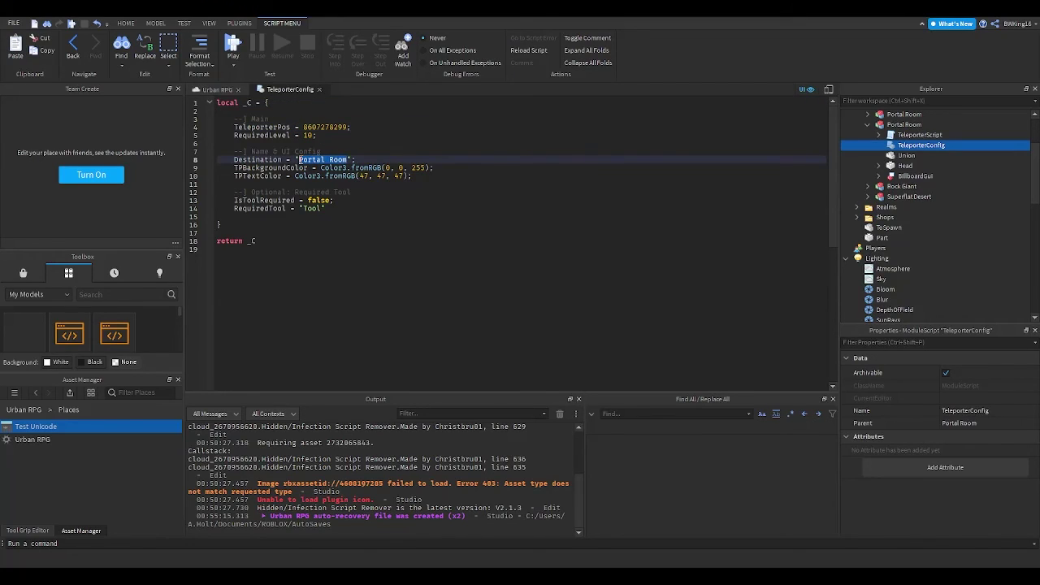
{"action": "type", "text": "Test Unicode"}
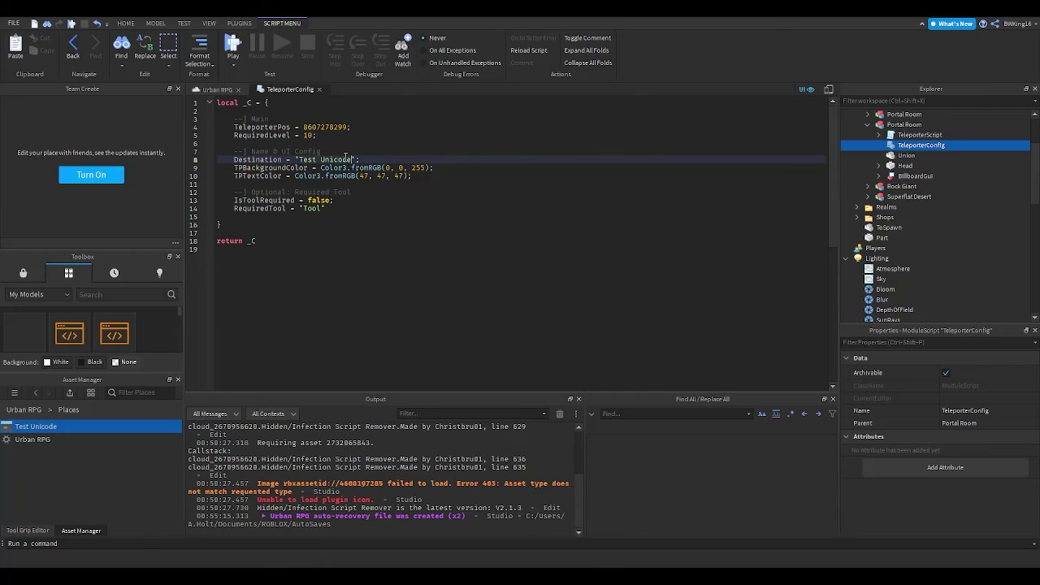
{"action": "left_click", "coordinate": [313, 136]}
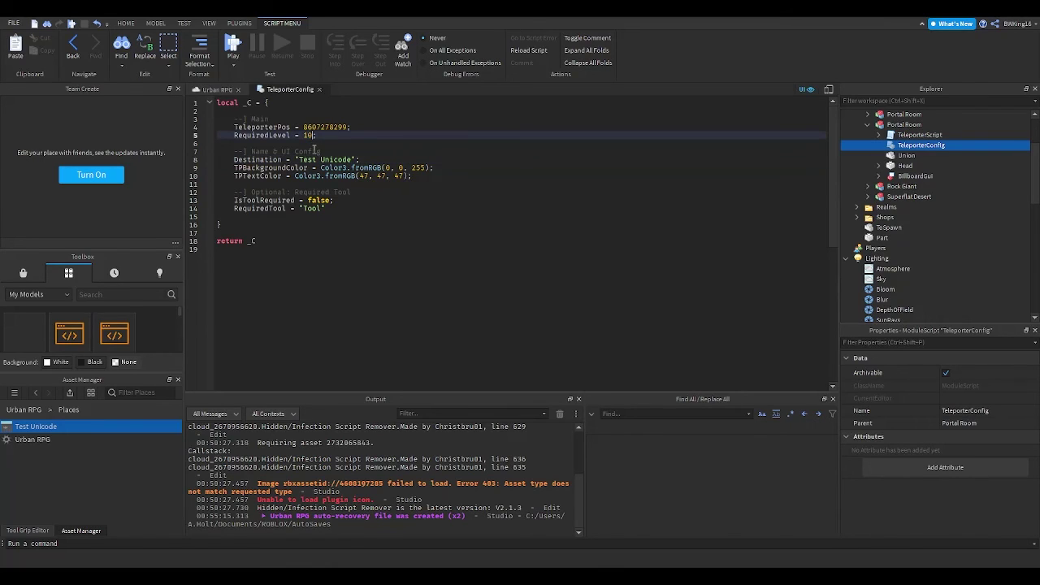
{"action": "left_click", "coordinate": [320, 89]}
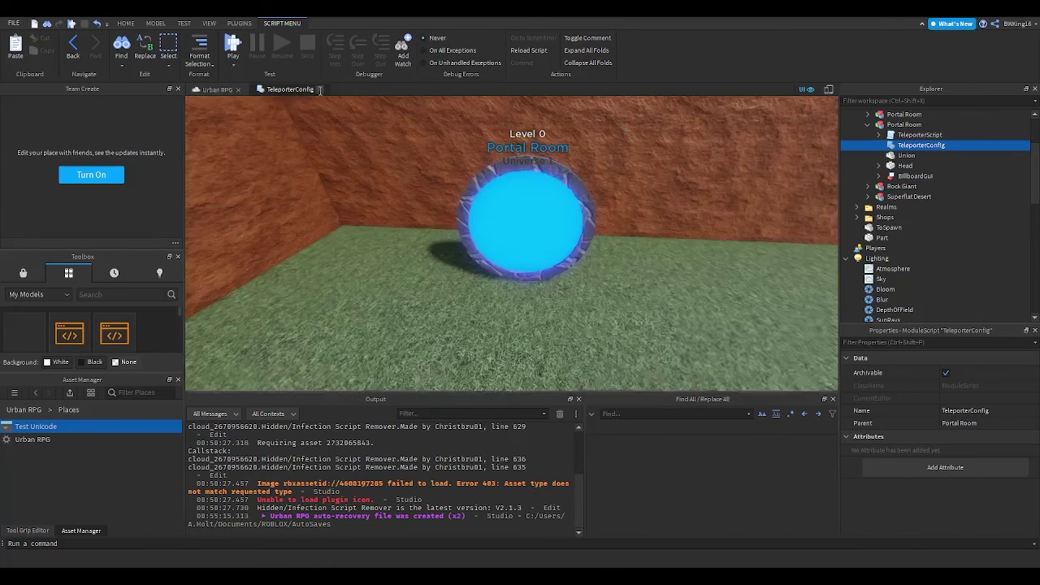
Replace TeleportPlr's body in TeleporterScript with game:GetService("TeleportService"):Teleport(pos, game.Players:GetPlayerFromCharacter(chr), Enum.TeleportType.ToInstance)
{"action": "left_click", "coordinate": [914, 136]}
{"action": "double_click", "coordinate": [913, 137]}
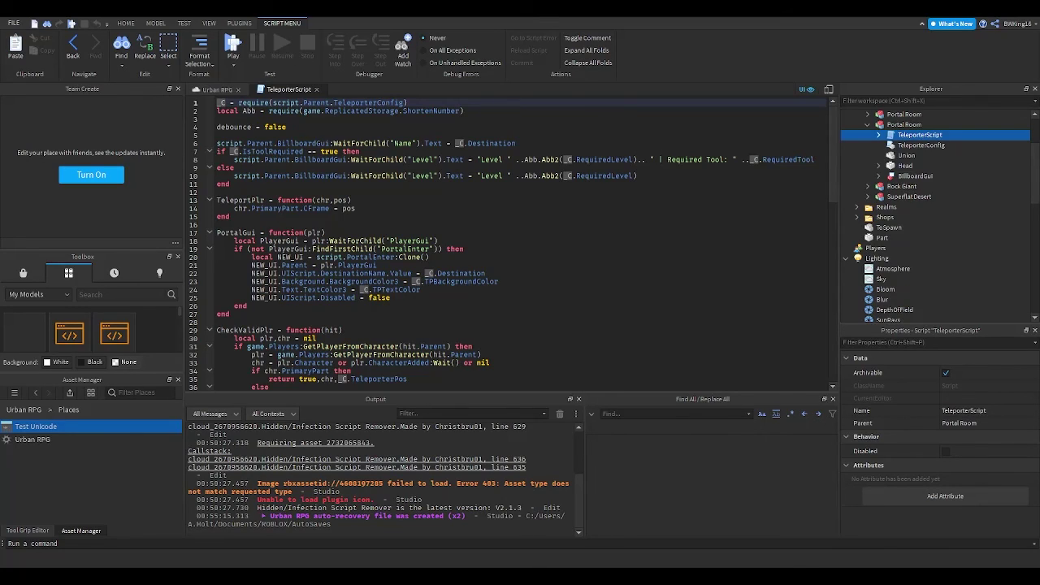
{"action": "left_click", "coordinate": [293, 208]}
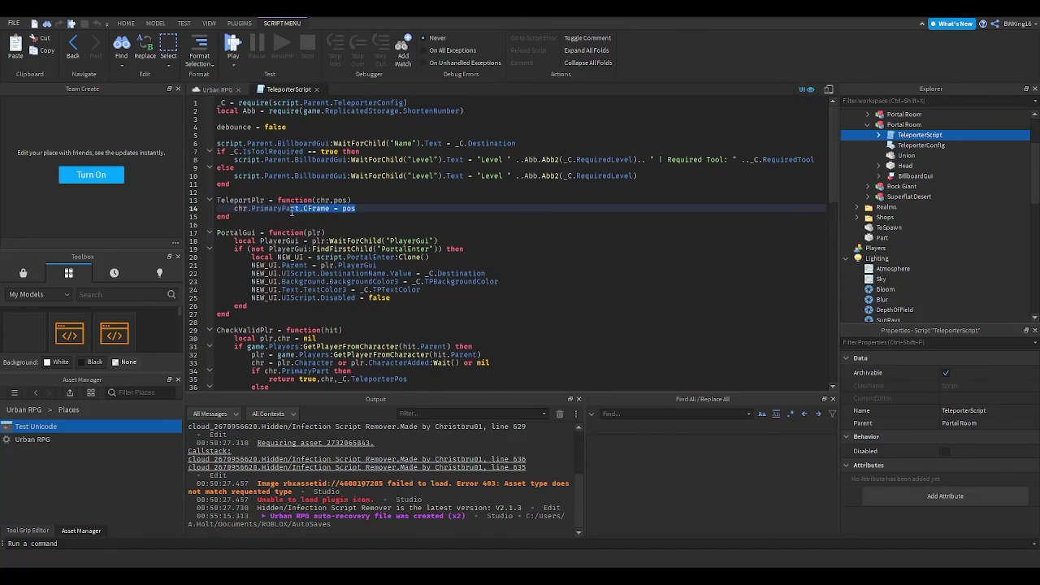
{"action": "double_click", "coordinate": [272, 208]}
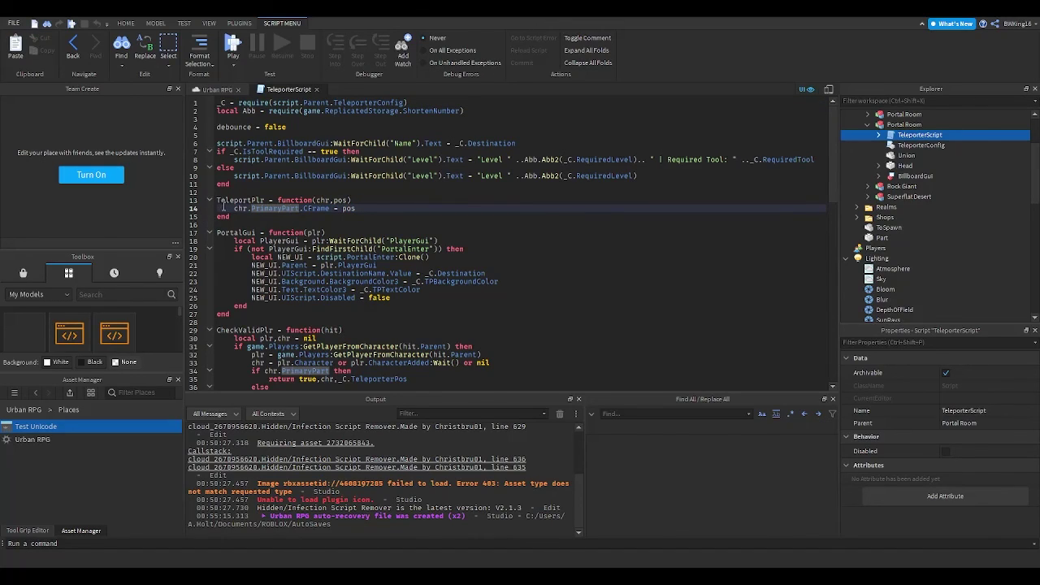
{"action": "left_click_drag", "start_coordinate": [234, 208], "coordinate": [387, 209]}
{"action": "type", "text": "game:GetService(\"TeleportService\"):Teleport(pos, game.Players:GetPlayerFromCharacter(chr), Enum.TeleportType.ToInstance)"}
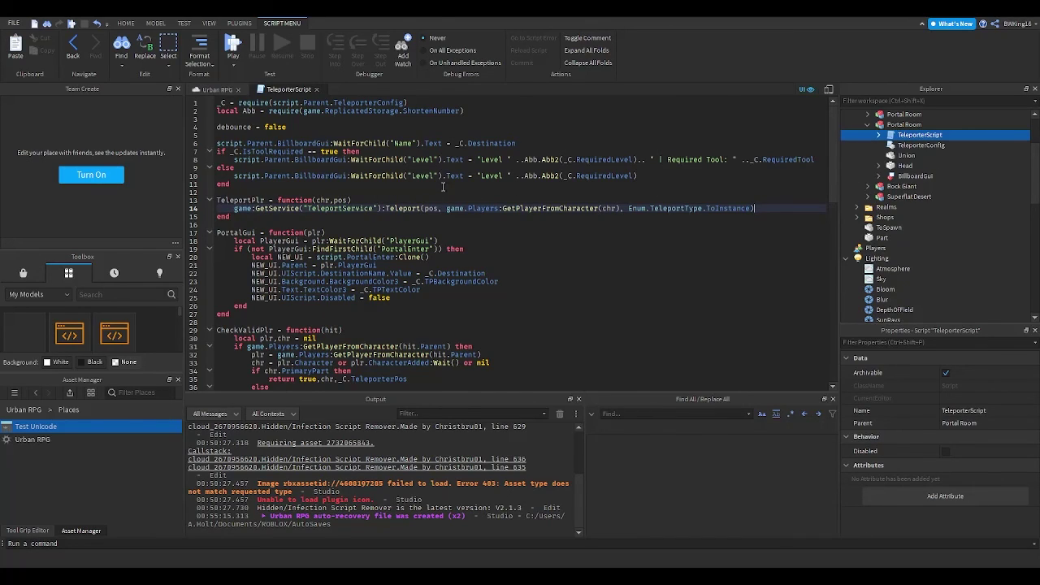
Check how TeleporterScript uses TeleporterPos from TeleporterConfig, and close both scripts
{"action": "double_click", "coordinate": [921, 146]}
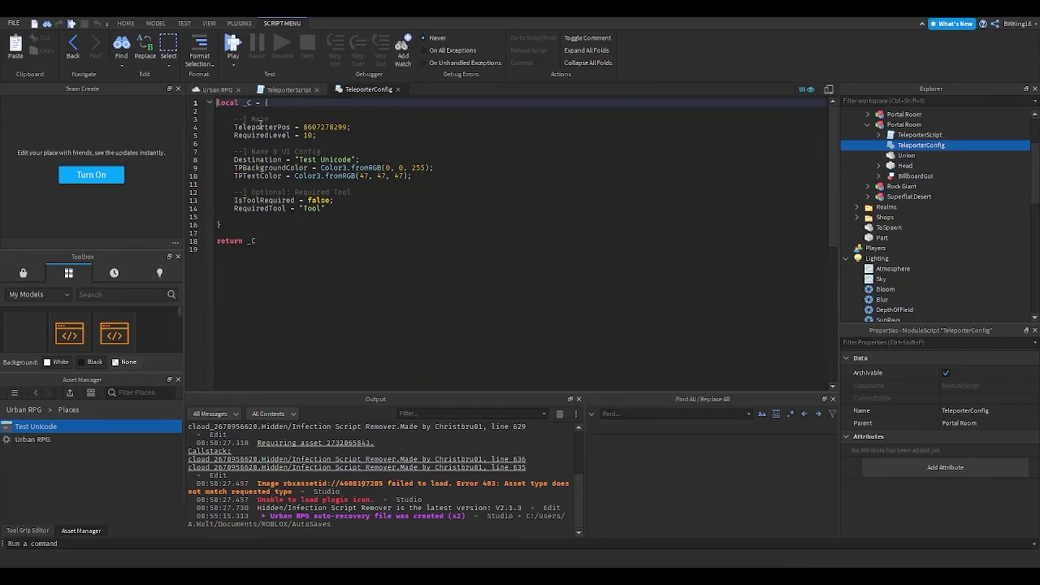
{"action": "left_click", "coordinate": [289, 90]}
{"action": "scroll", "coordinate": [304, 215], "scroll_direction": "down", "scroll_amount": 4}
{"action": "scroll", "coordinate": [304, 216], "scroll_direction": "down", "scroll_amount": 1}
{"action": "scroll", "coordinate": [386, 234], "scroll_direction": "up", "scroll_amount": 1}
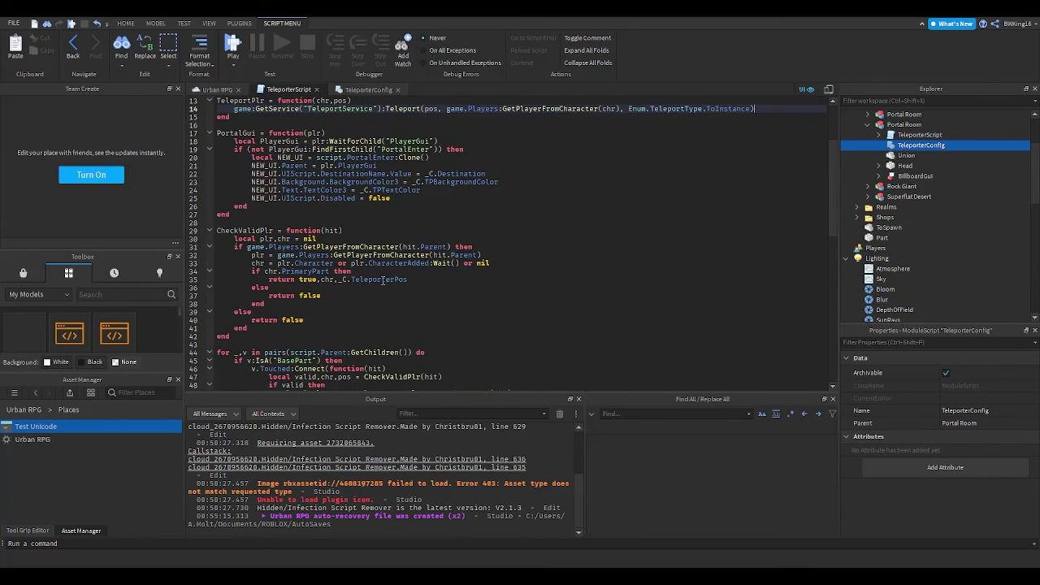
{"action": "scroll", "coordinate": [390, 260], "scroll_direction": "up", "scroll_amount": 3}
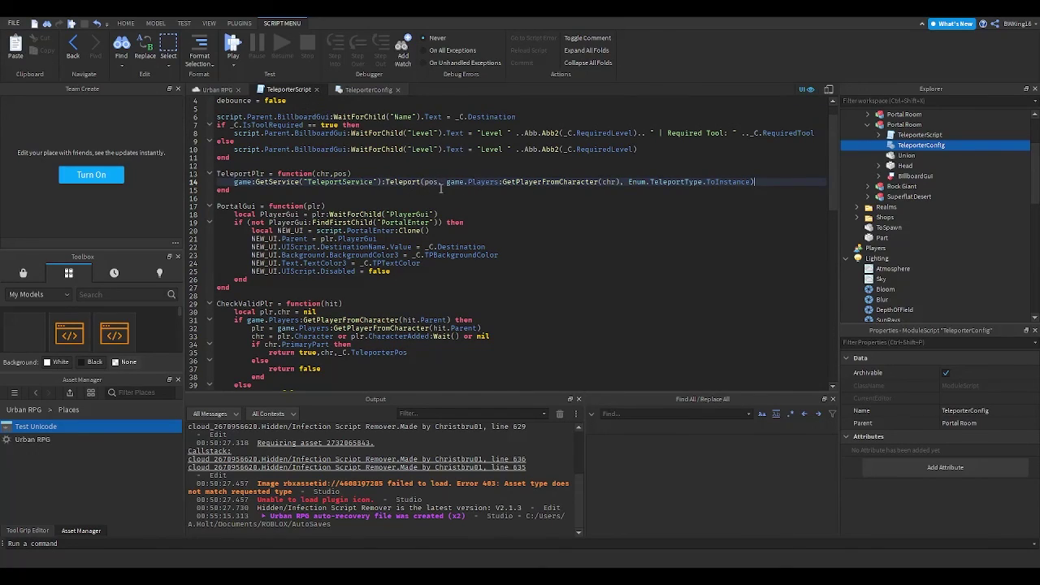
{"action": "left_click", "coordinate": [368, 93]}
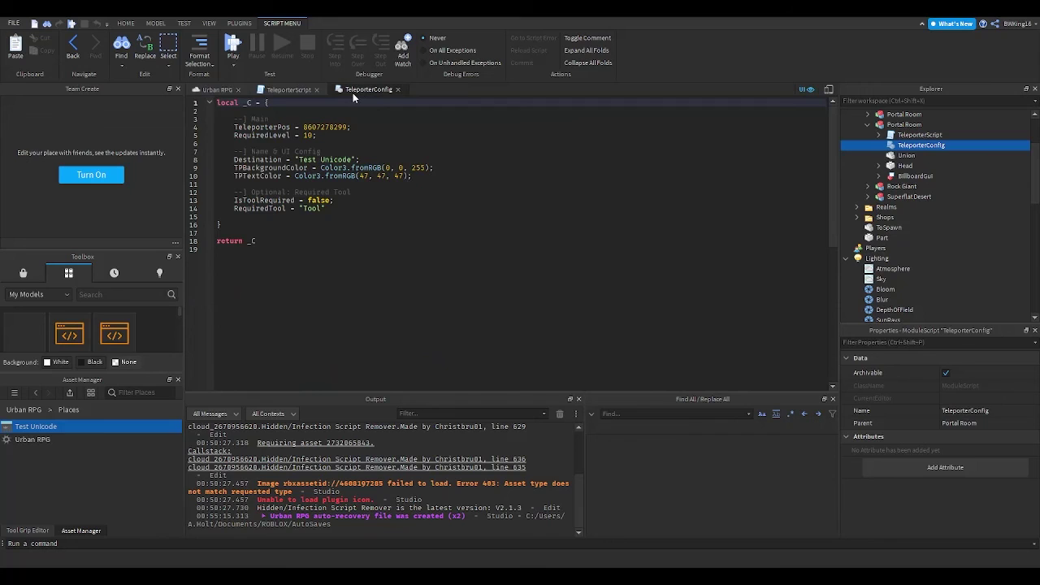
{"action": "left_click", "coordinate": [315, 89]}
{"action": "left_click", "coordinate": [315, 89]}
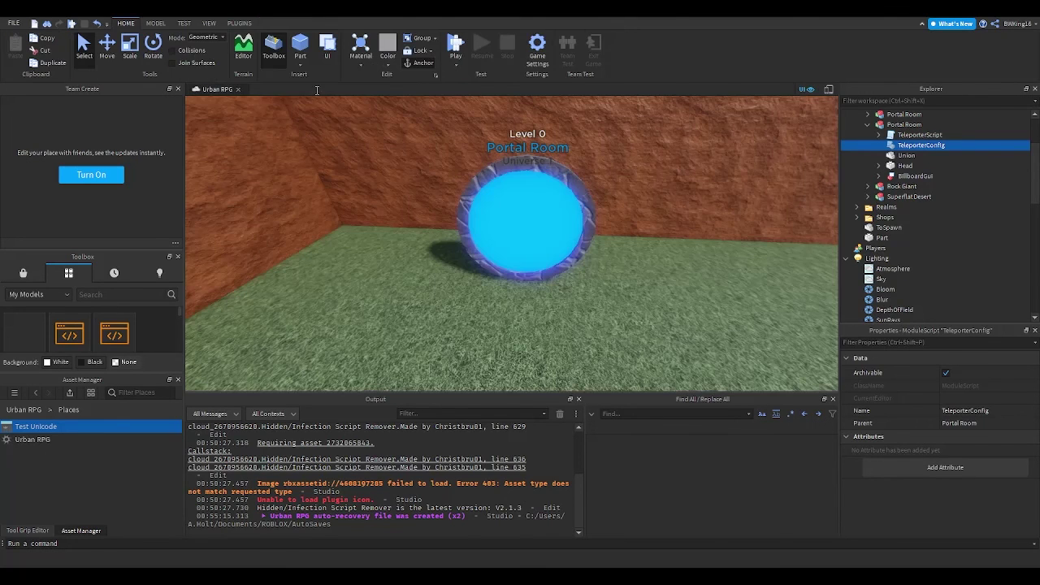
Copy the edited portal into the Test Unicode place's Workspace and position it in front of the rock wall
{"action": "left_click", "coordinate": [520, 225]}
{"action": "right_click_drag", "start_coordinate": [510, 257], "coordinate": [509, 257]}
{"action": "right_click_drag", "start_coordinate": [791, 314], "coordinate": [789, 314]}
{"action": "key", "text": "s"}
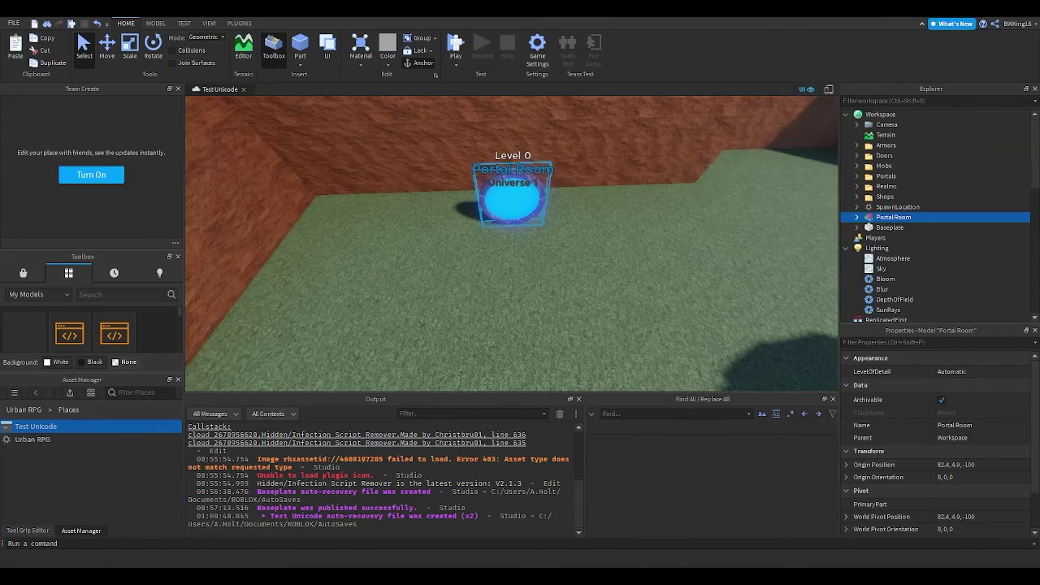
{"action": "key", "text": "w"}
{"action": "left_click_drag", "start_coordinate": [545, 216], "coordinate": [545, 230]}
{"action": "right_click_drag", "start_coordinate": [630, 259], "coordinate": [630, 251]}
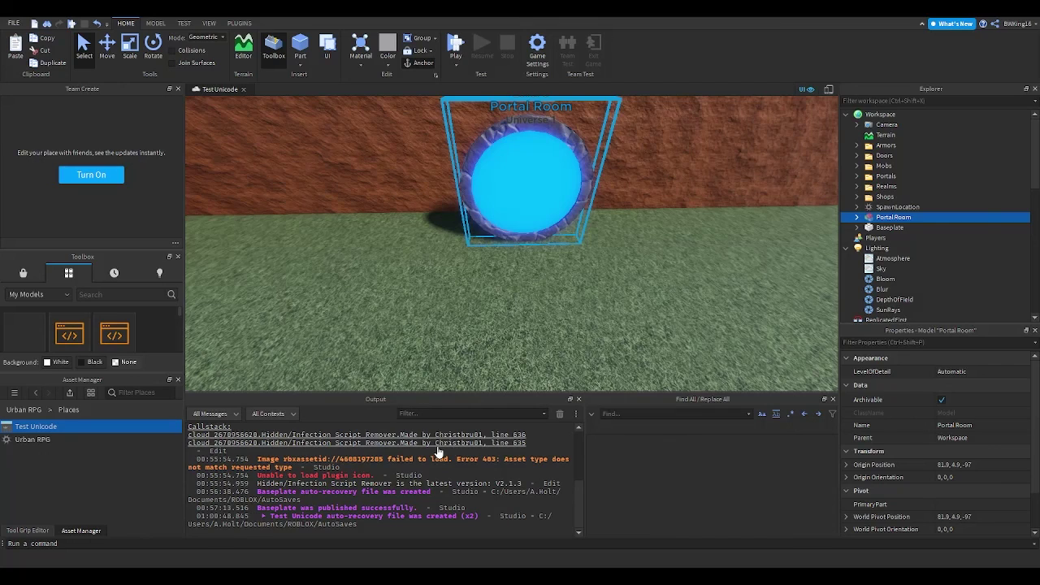
Set TeleporterPos in the pasted portal's TeleporterConfig to the Urban RPG place ID and close the script
{"action": "right_click_drag", "start_coordinate": [558, 262], "coordinate": [569, 260]}
{"action": "scroll", "coordinate": [568, 259], "scroll_direction": "down", "scroll_amount": 3}
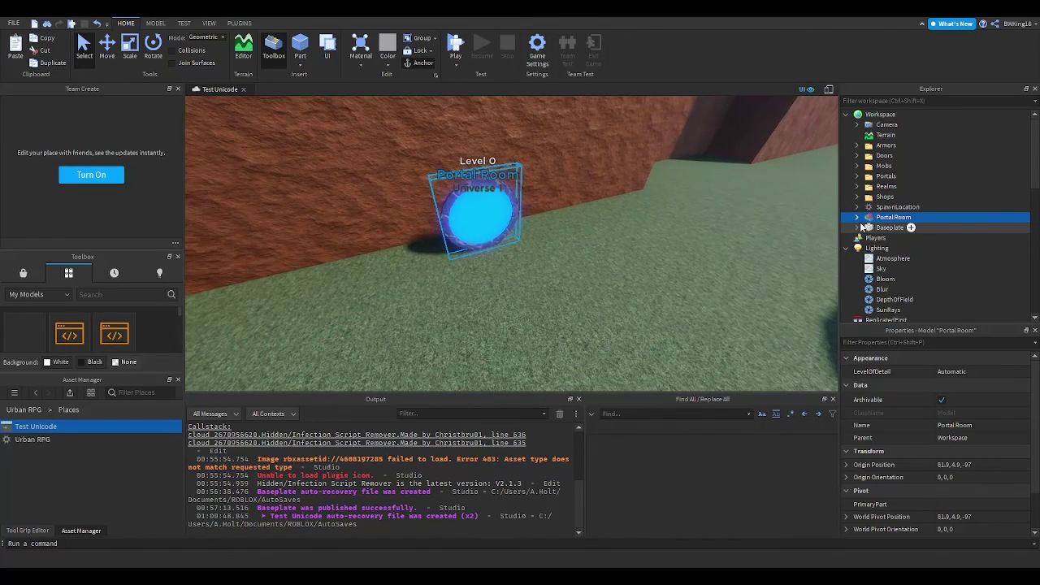
{"action": "left_click", "coordinate": [857, 217]}
{"action": "key", "text": "f"}
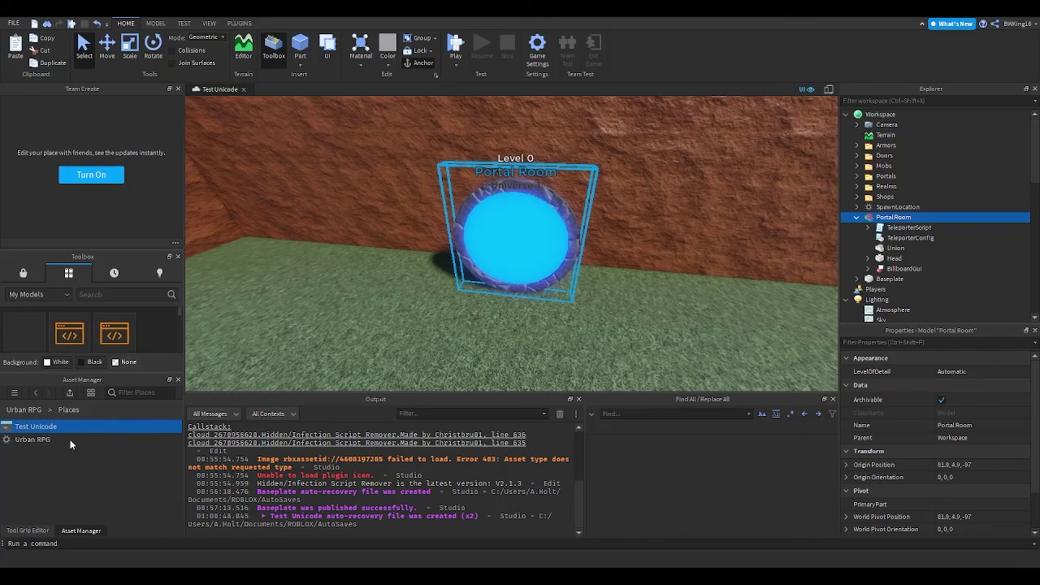
{"action": "left_click", "coordinate": [37, 442]}
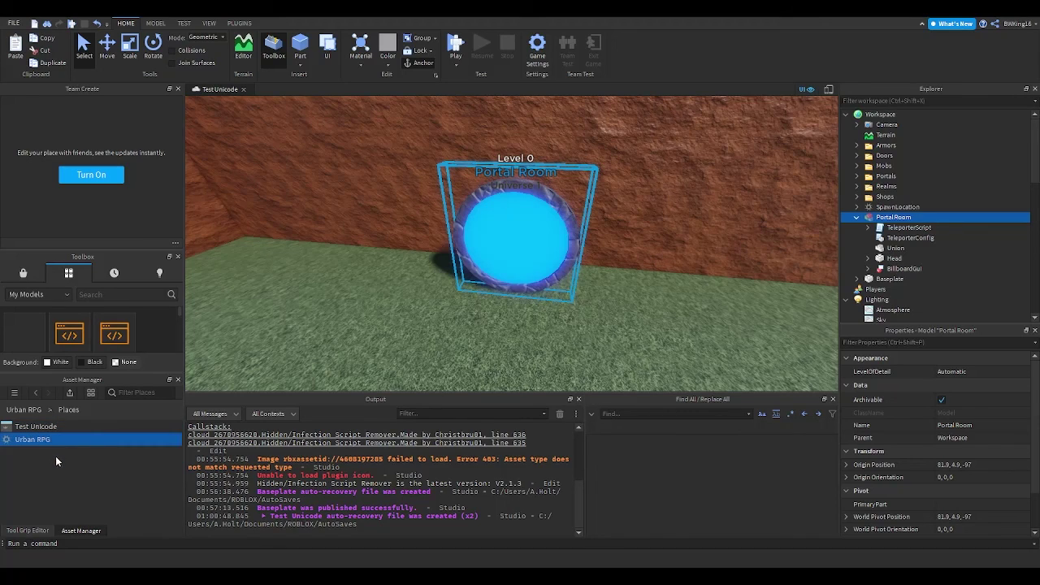
{"action": "double_click", "coordinate": [889, 238]}
{"action": "double_click", "coordinate": [331, 128]}
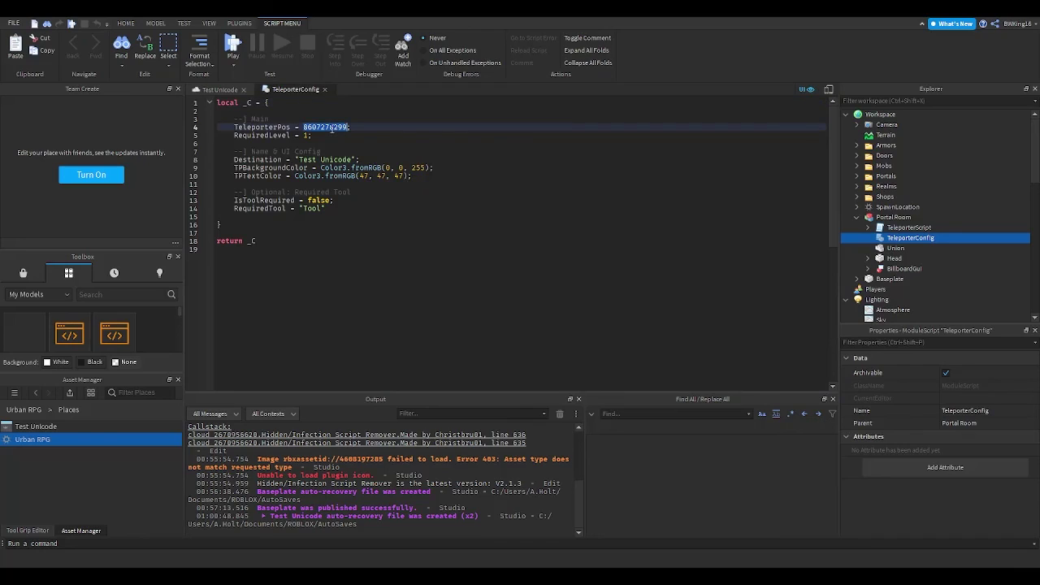
{"action": "key", "text": "ctrl+v"}
{"action": "left_click", "coordinate": [324, 89]}
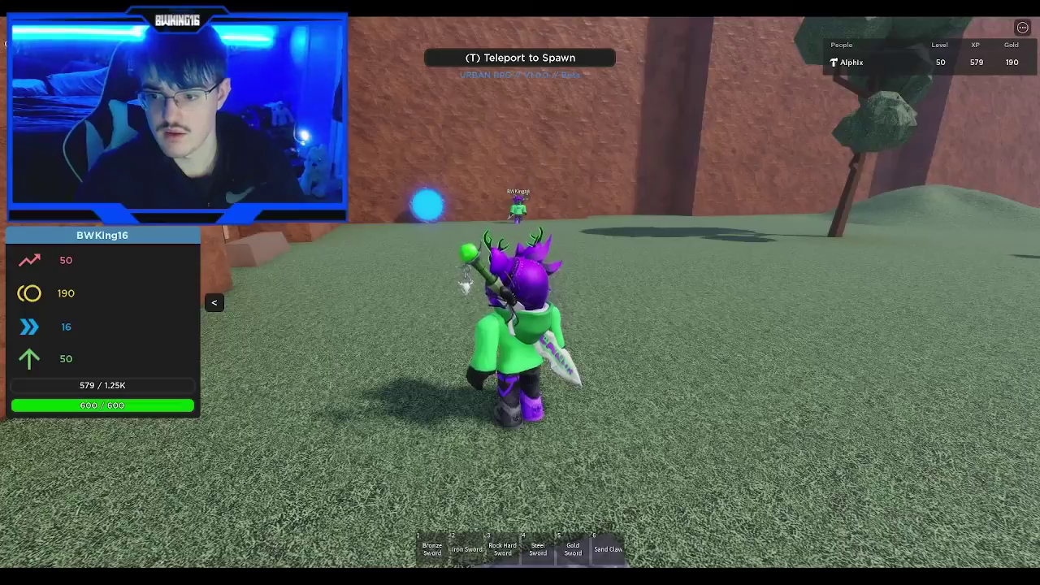
In the running Urban RPG game, walk the character towards the Test Unicode portal
{"action": "right_click_drag", "start_coordinate": [692, 268], "coordinate": [691, 267]}
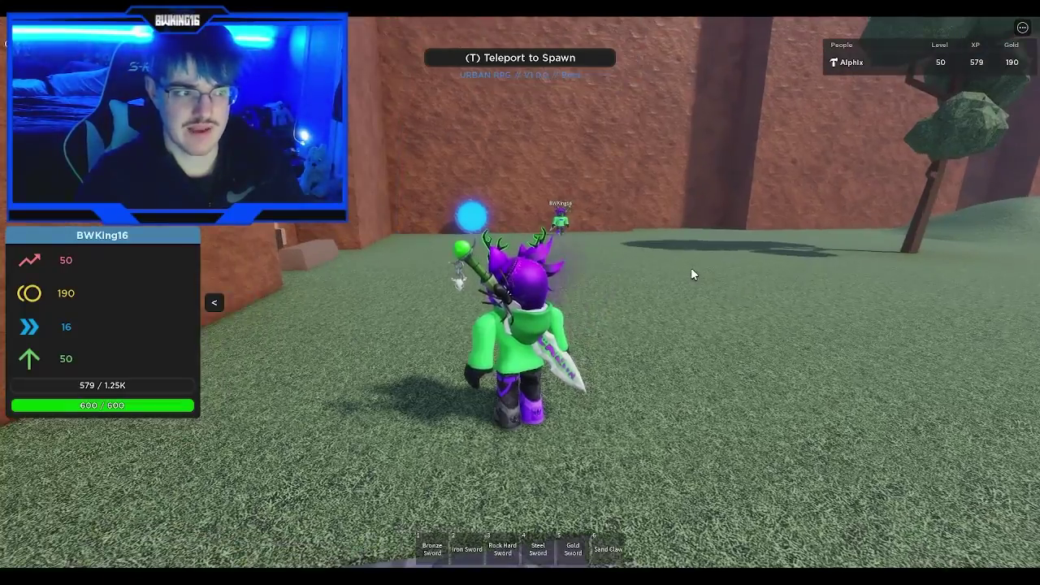
{"action": "key", "text": "w"}
{"action": "scroll", "coordinate": [636, 251], "scroll_direction": "up", "scroll_amount": 3}
{"action": "scroll", "coordinate": [632, 246], "scroll_direction": "down", "scroll_amount": 10}
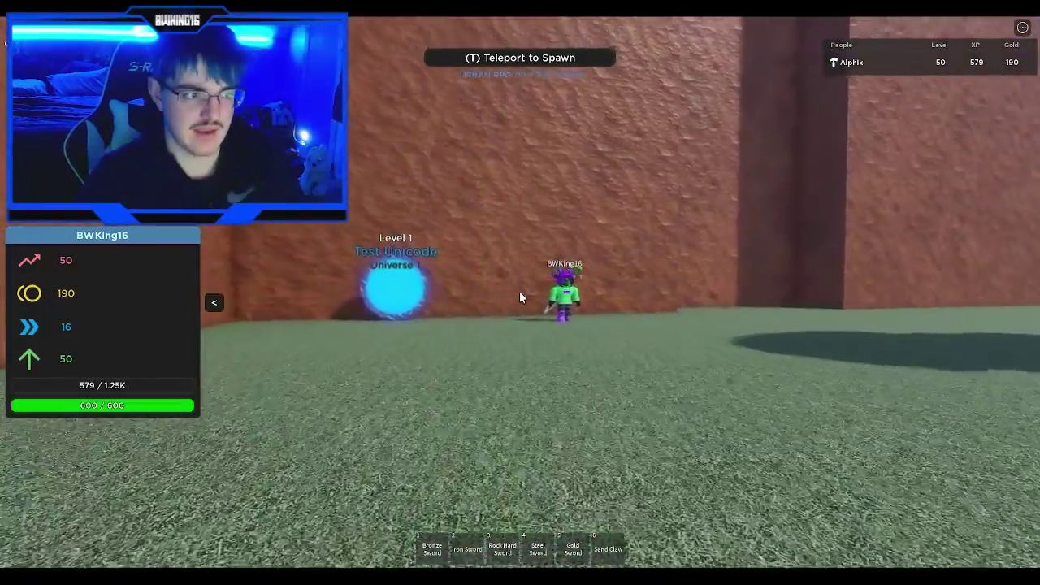
{"action": "scroll", "coordinate": [520, 299], "scroll_direction": "up", "scroll_amount": 8}
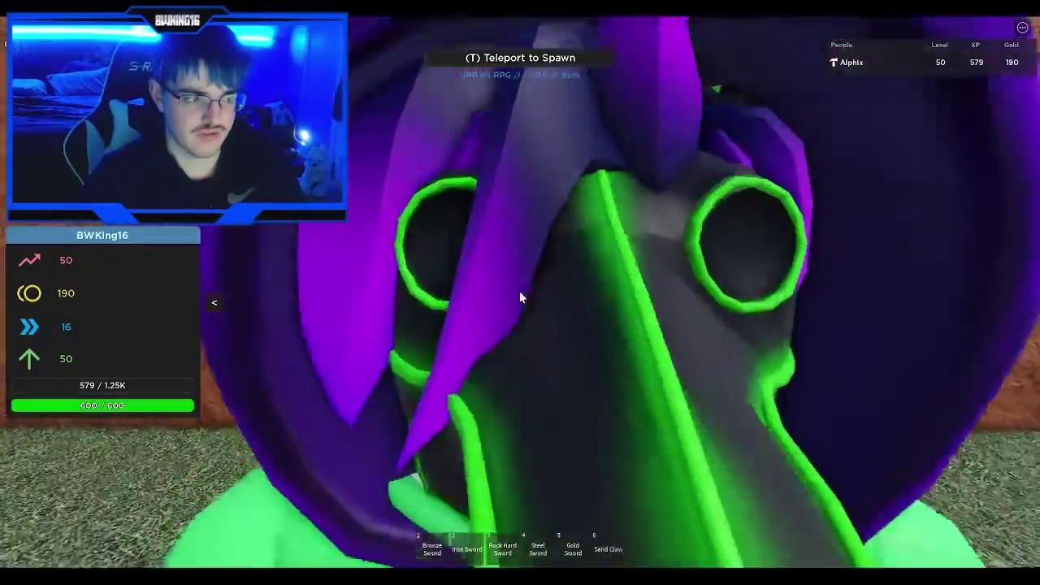
{"action": "scroll", "coordinate": [520, 293], "scroll_direction": "down", "scroll_amount": 6}
{"action": "right_click_drag", "start_coordinate": [520, 292], "coordinate": [520, 293]}
{"action": "scroll", "coordinate": [521, 292], "scroll_direction": "up", "scroll_amount": 3}
{"action": "scroll", "coordinate": [520, 293], "scroll_direction": "down", "scroll_amount": 3}
{"action": "scroll", "coordinate": [520, 292], "scroll_direction": "down", "scroll_amount": 2}
{"action": "scroll", "coordinate": [520, 293], "scroll_direction": "down", "scroll_amount": 2}
{"action": "scroll", "coordinate": [520, 293], "scroll_direction": "up", "scroll_amount": 6}
{"action": "scroll", "coordinate": [520, 293], "scroll_direction": "down", "scroll_amount": 5}
Walk the character up to the Test Unicode portal beside the rock wall and go through it to test teleporting
{"action": "key", "text": "d"}
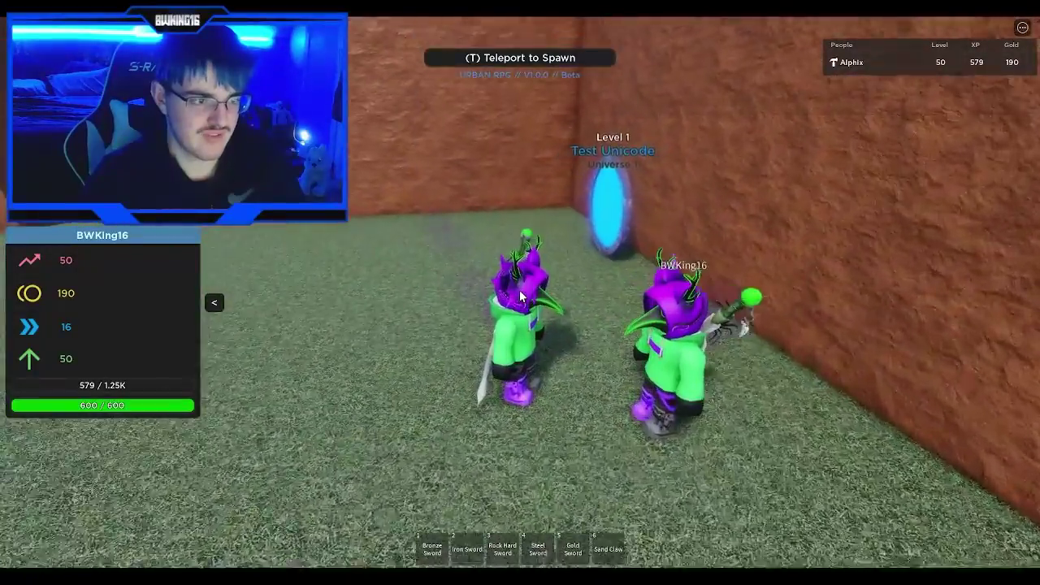
{"action": "scroll", "coordinate": [520, 293], "scroll_direction": "up", "scroll_amount": 1}
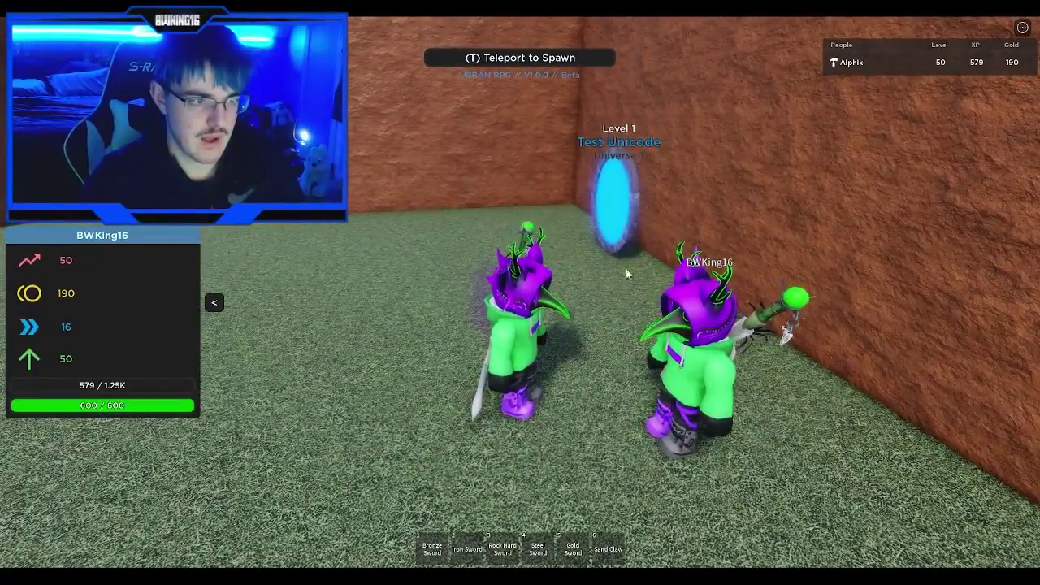
{"action": "key", "text": "w"}
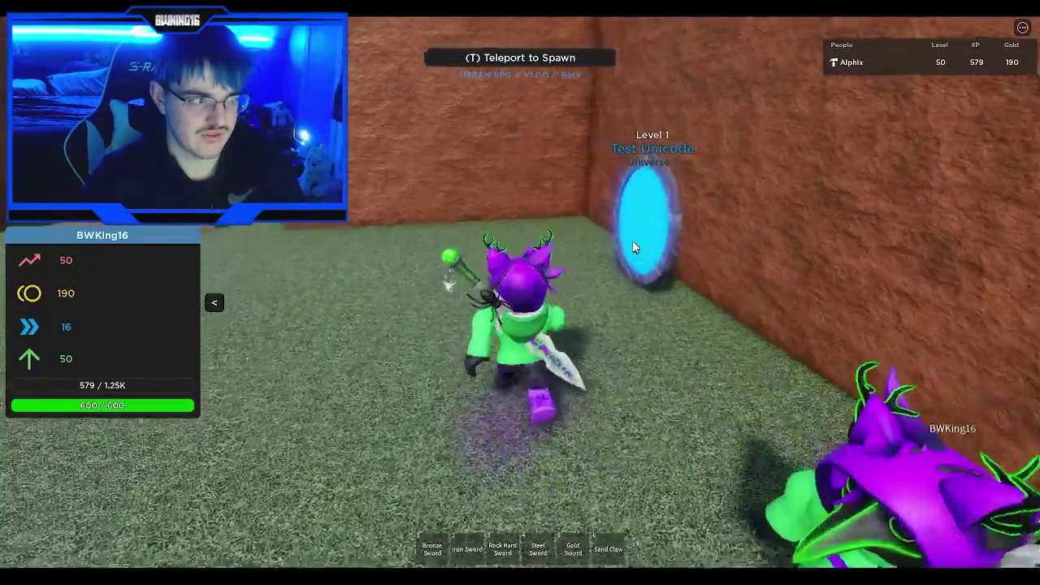
{"action": "key", "text": "w"}
{"action": "right_click_drag", "start_coordinate": [635, 247], "coordinate": [623, 247]}
{"action": "key", "text": "s"}
{"action": "key", "text": "w"}
{"action": "key", "text": "w"}
{"action": "key", "text": "a"}
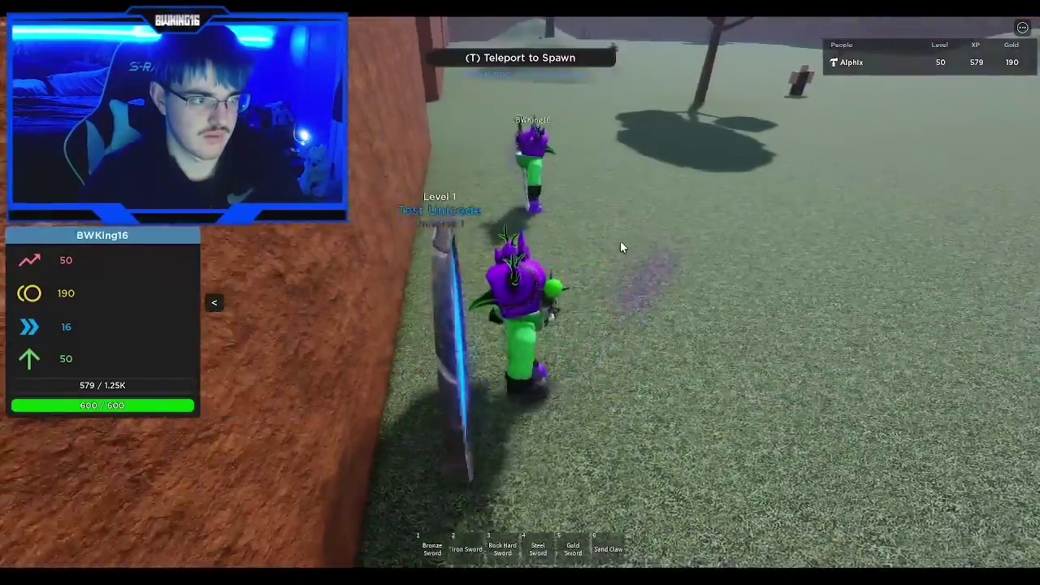
{"action": "key", "text": "d"}
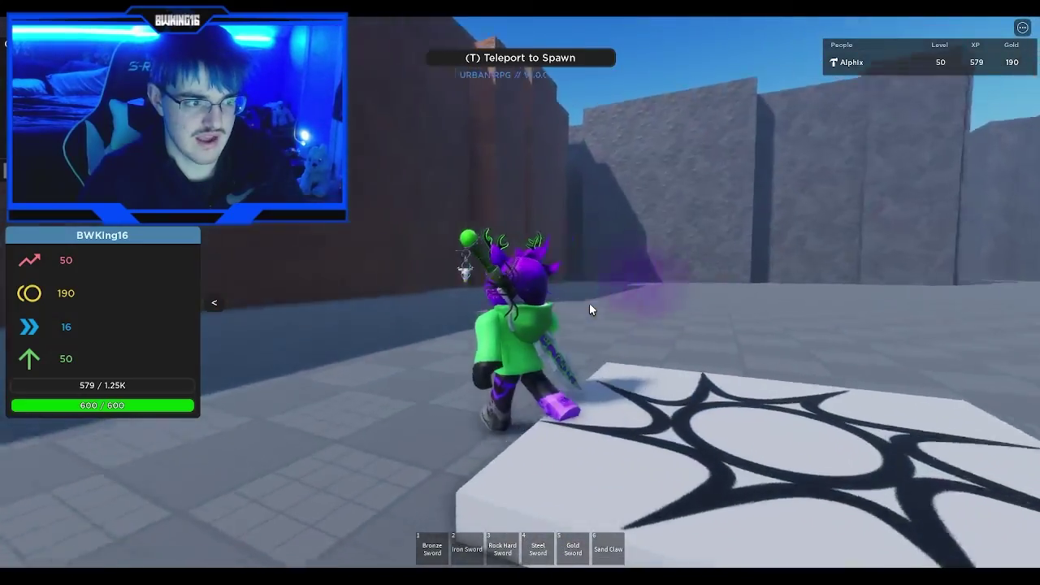
Walk away from the white spawn pad outside the rock walls and reset the character
{"action": "right_click_drag", "start_coordinate": [590, 304], "coordinate": [584, 307]}
{"action": "key", "text": "w"}
{"action": "scroll", "coordinate": [590, 304], "scroll_direction": "down", "scroll_amount": 10}
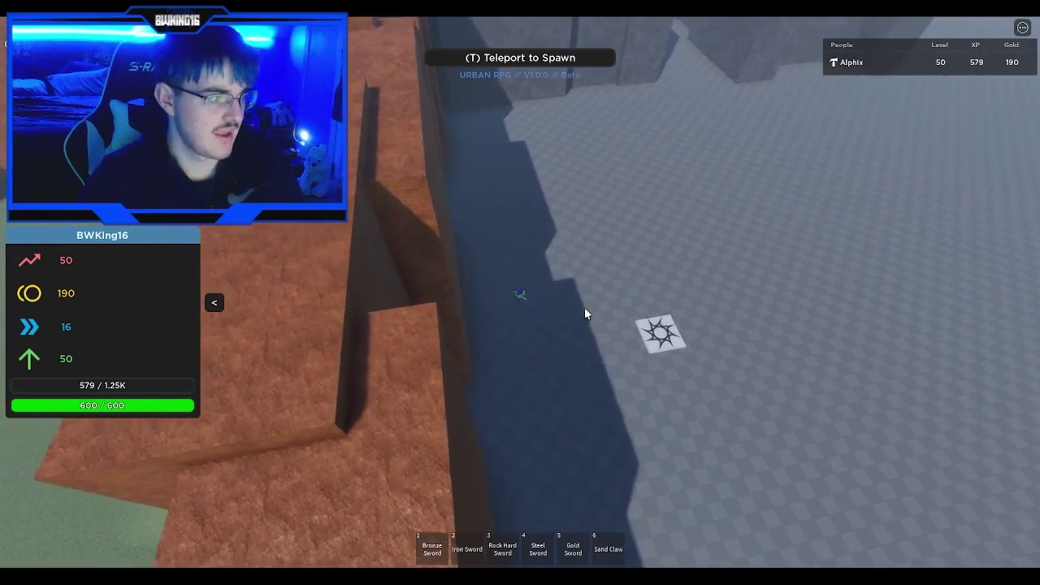
{"action": "key", "text": "Escape"}
{"action": "key", "text": "r"}
{"action": "key", "text": "Return"}
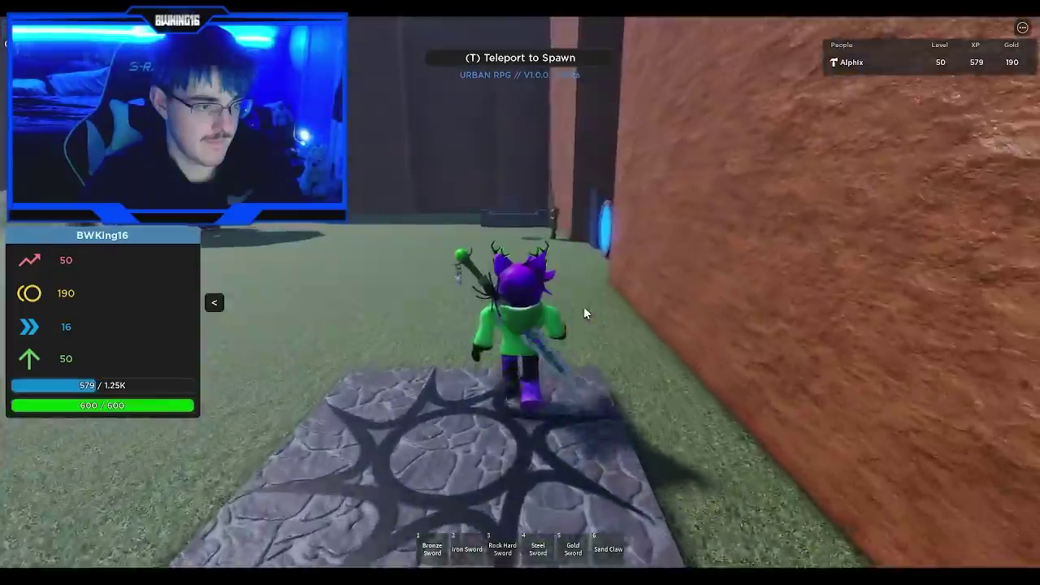
Walk back towards the Test Unicode portal and examine the other character standing next to it up close
{"action": "key", "text": "w"}
{"action": "right_click_drag", "start_coordinate": [585, 308], "coordinate": [586, 306]}
{"action": "scroll", "coordinate": [586, 306], "scroll_direction": "up", "scroll_amount": 8}
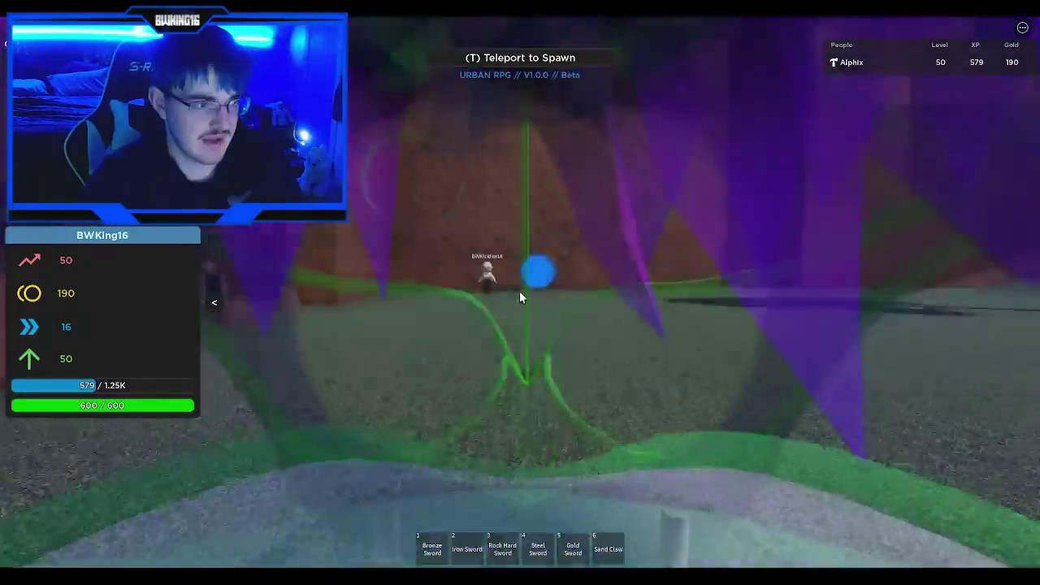
{"action": "scroll", "coordinate": [523, 297], "scroll_direction": "up", "scroll_amount": 3}
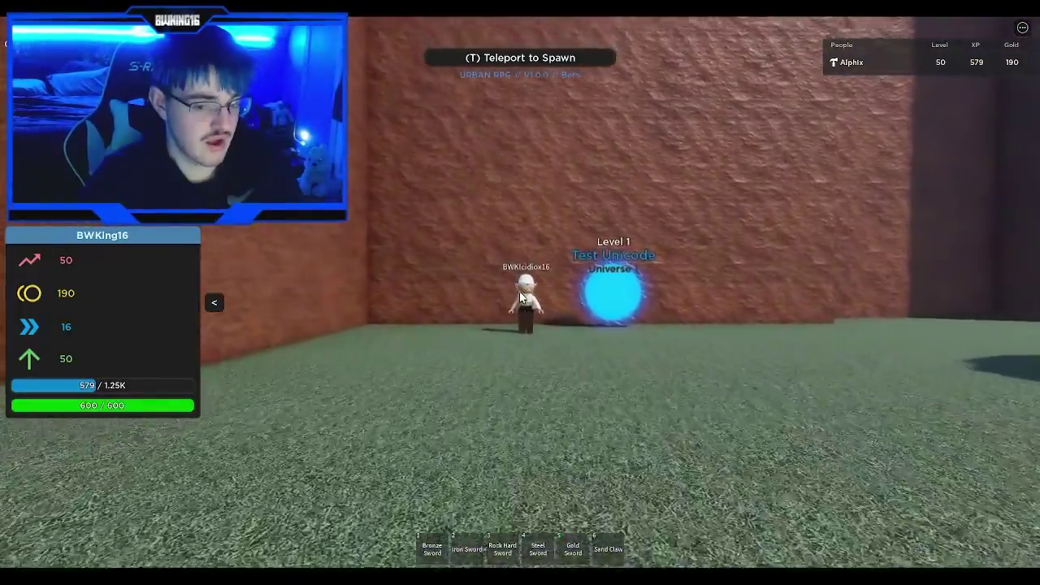
{"action": "scroll", "coordinate": [521, 298], "scroll_direction": "up", "scroll_amount": 5}
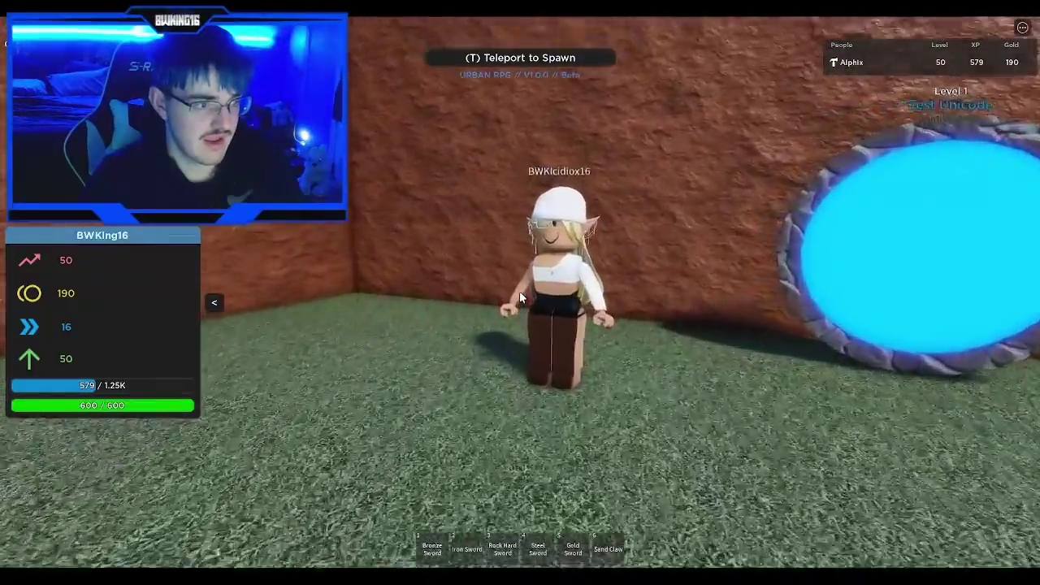
{"action": "scroll", "coordinate": [521, 297], "scroll_direction": "up", "scroll_amount": 5}
{"action": "scroll", "coordinate": [521, 298], "scroll_direction": "down", "scroll_amount": 3}
{"action": "scroll", "coordinate": [521, 298], "scroll_direction": "up", "scroll_amount": 5}
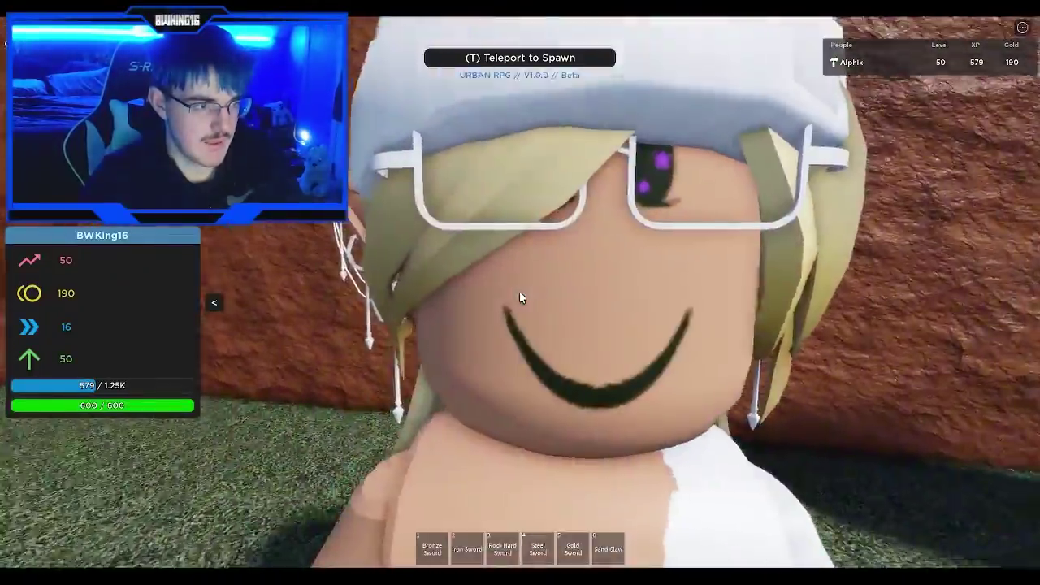
{"action": "scroll", "coordinate": [521, 297], "scroll_direction": "down", "scroll_amount": 5}
{"action": "right_click_drag", "start_coordinate": [521, 298], "coordinate": [521, 297]}
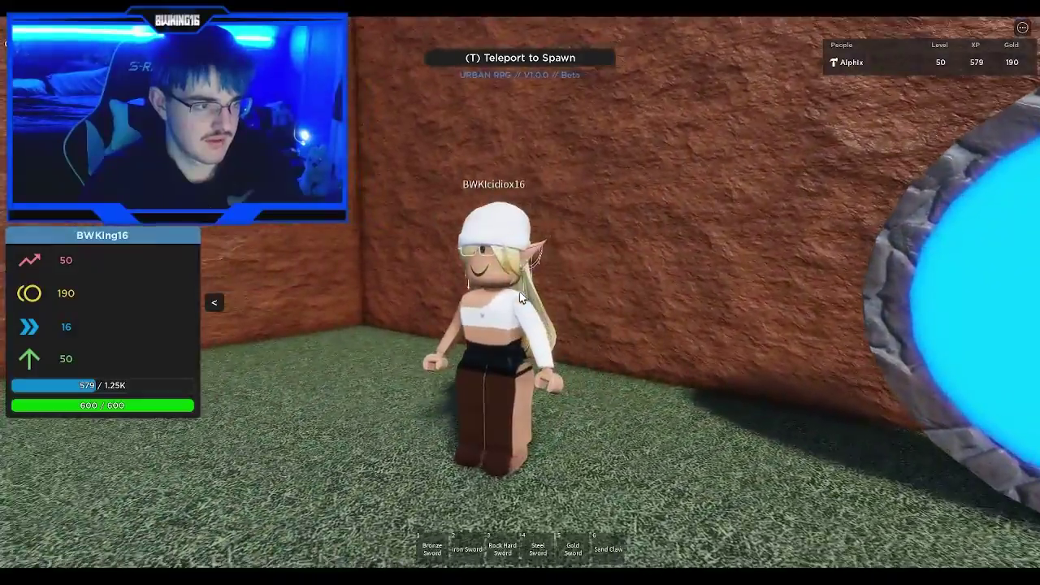
{"action": "scroll", "coordinate": [522, 297], "scroll_direction": "down", "scroll_amount": 5}
Move the character into the Test Unicode portal again to trigger the teleport
{"action": "key", "text": "d"}
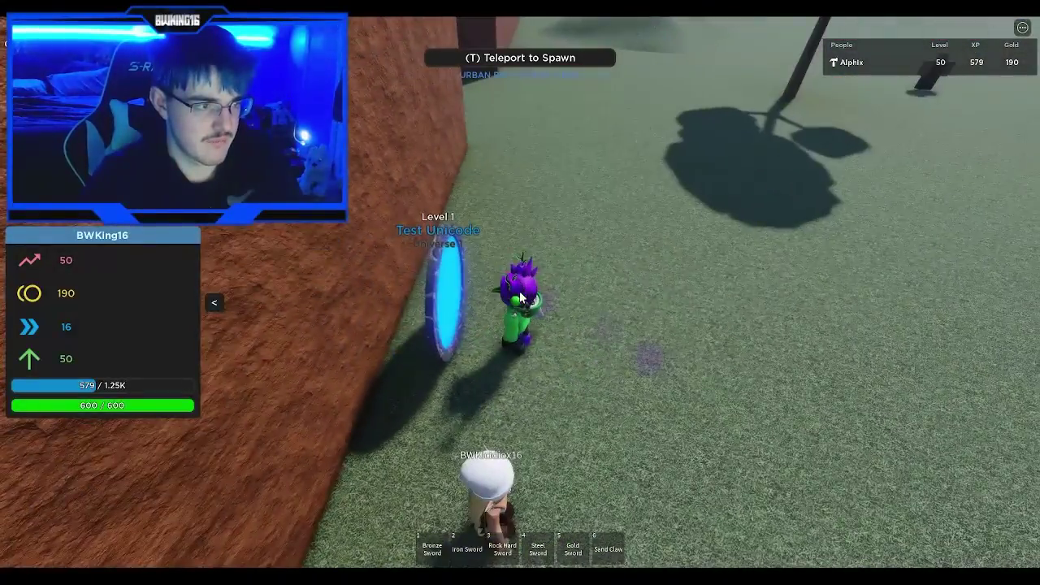
{"action": "key", "text": "a"}
{"action": "key", "text": "d"}
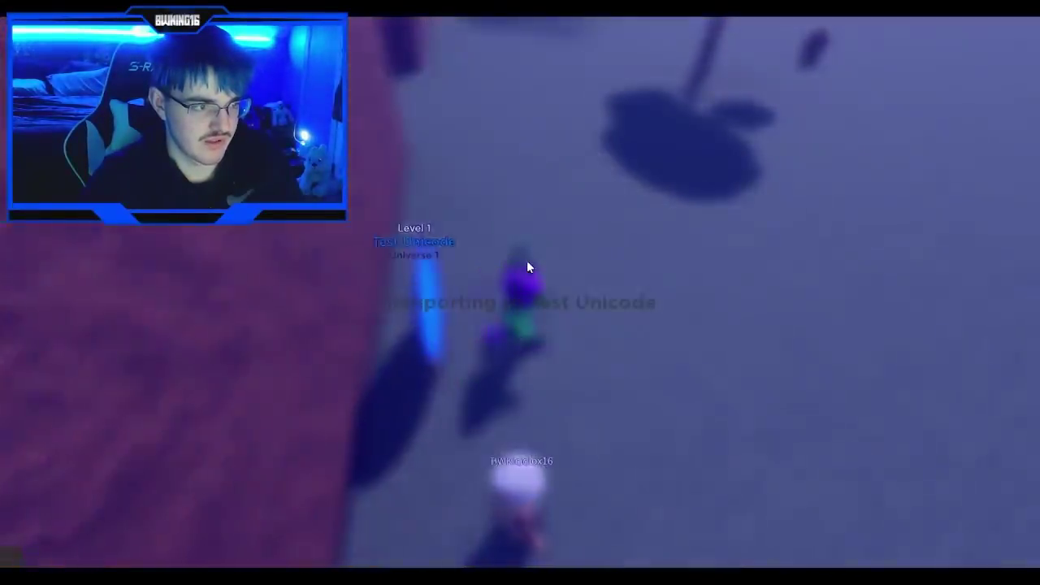
Walk away from the portal, teleport the character to spawn and head back towards the blue portal by the wall
{"action": "key", "text": "d"}
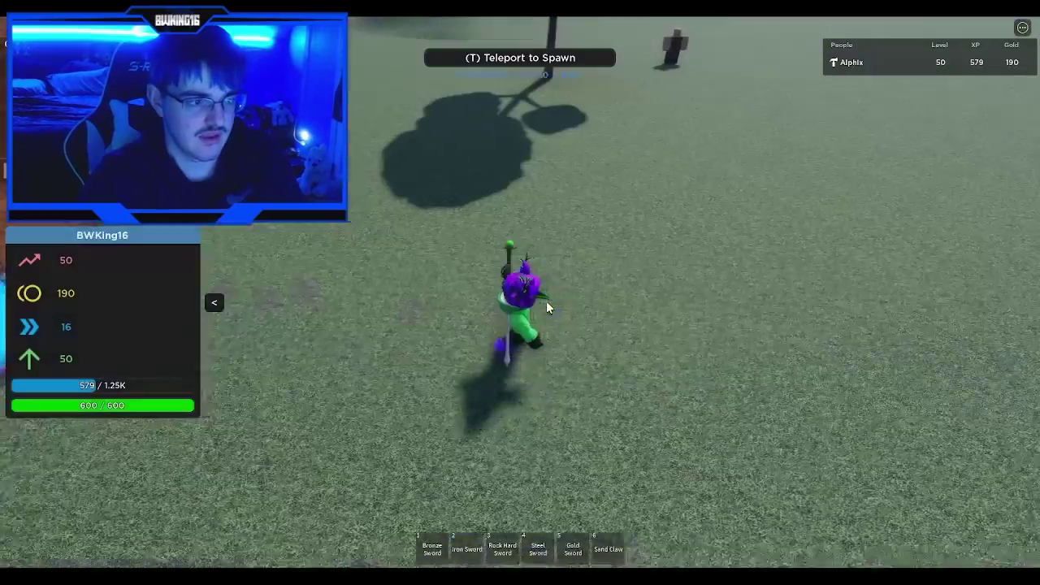
{"action": "right_click_drag", "start_coordinate": [546, 302], "coordinate": [545, 299]}
{"action": "key", "text": "w"}
{"action": "key", "text": "t"}
{"action": "key", "text": "w"}
{"action": "key", "text": "w"}
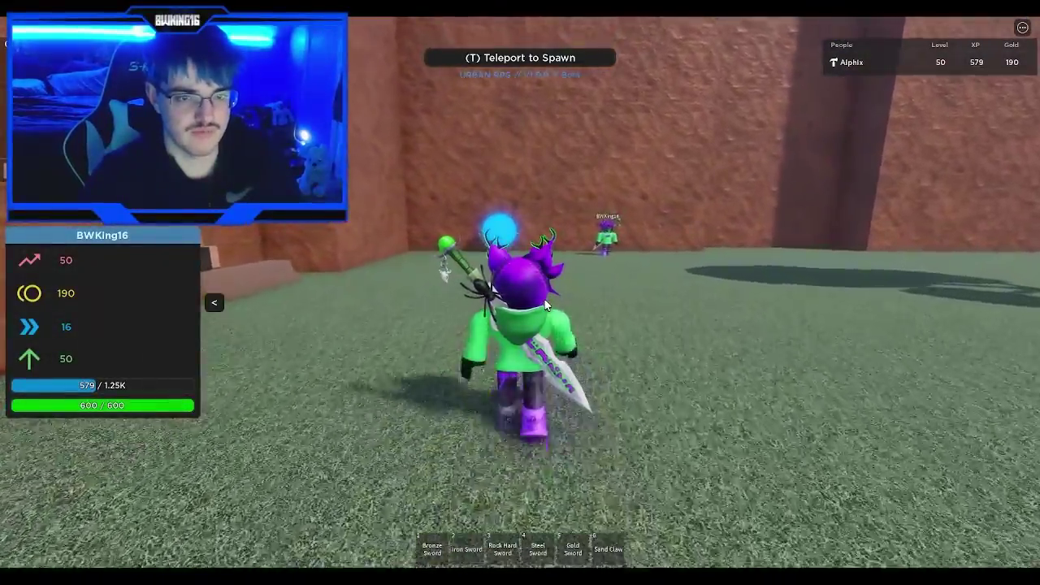